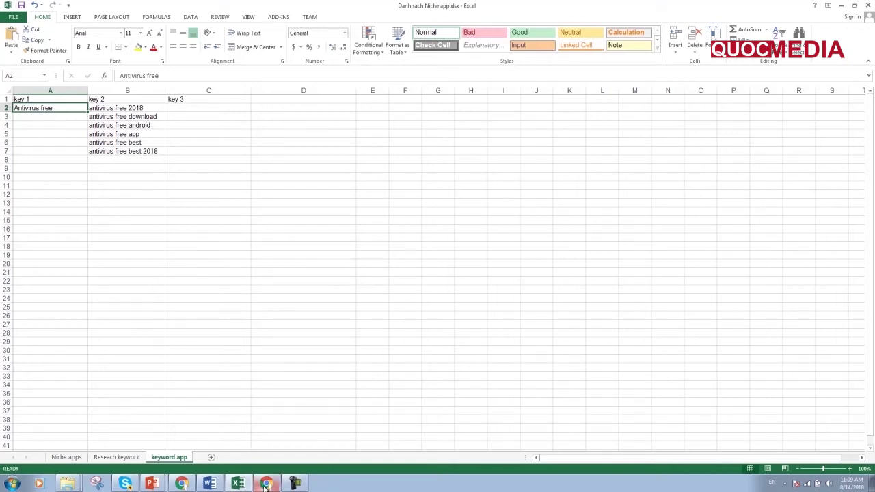
Switch from the keyword app sheet to the Google Ads window in Chrome
mouse_move(265, 485)
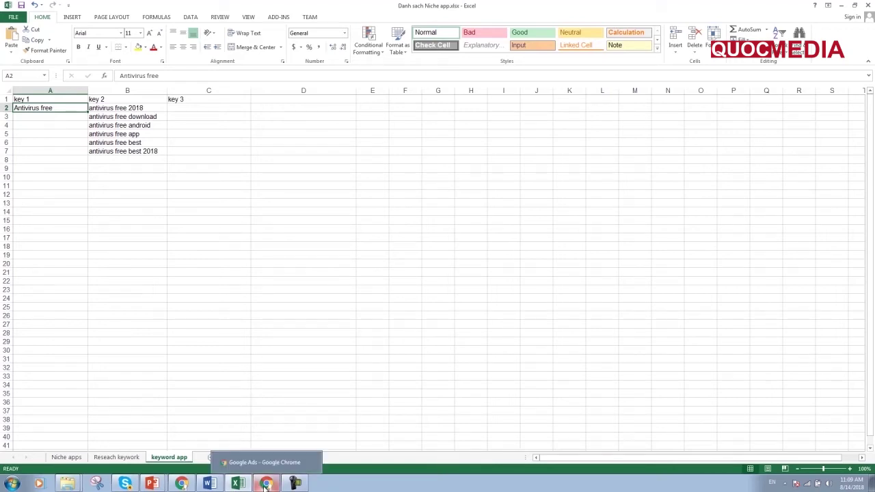
left_click(265, 484)
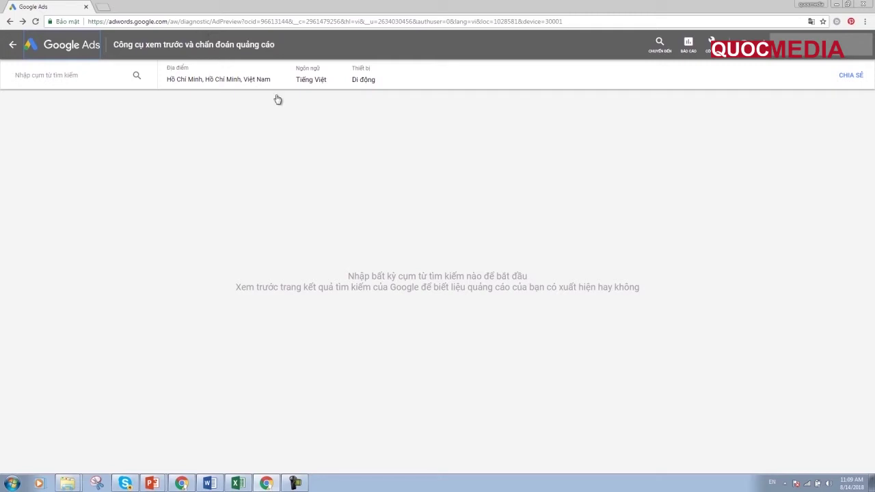
Open Keyword Planner (Công cụ lập kế hoạch từ khóa) from the Google Ads tools menu
left_click(711, 42)
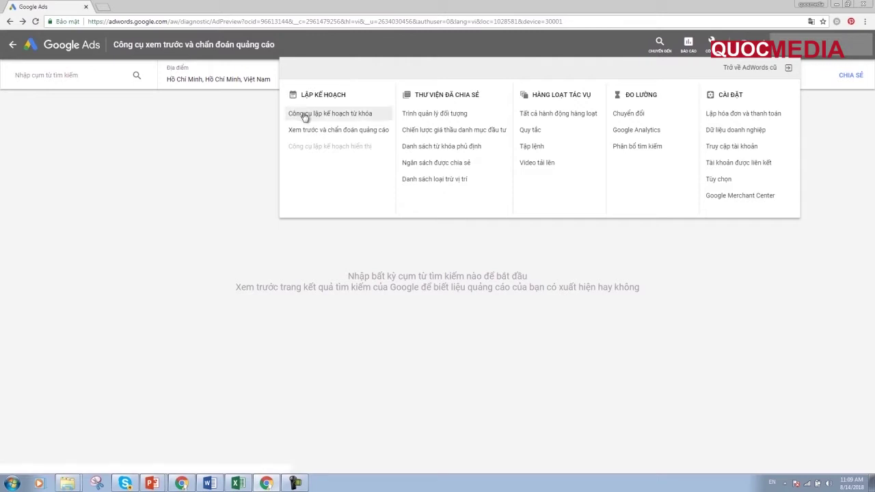
left_click(341, 117)
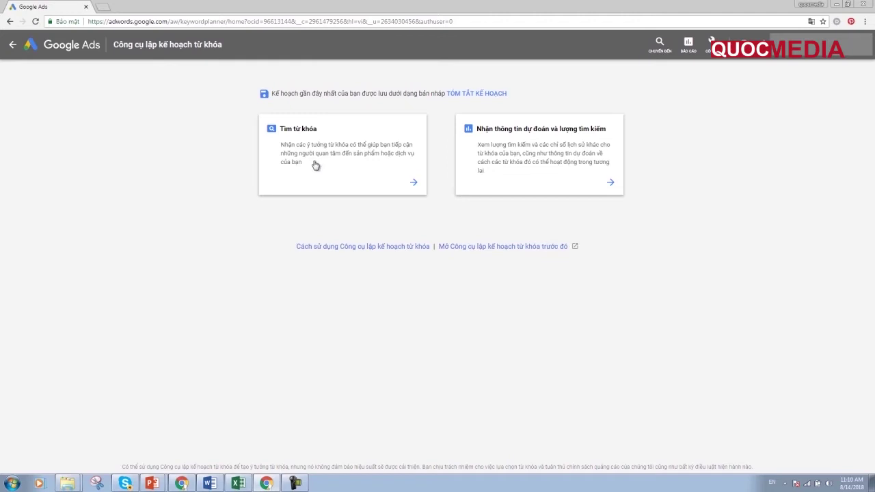
Search Keyword Planner for new keyword ideas using 'antivirus free'
left_click(316, 153)
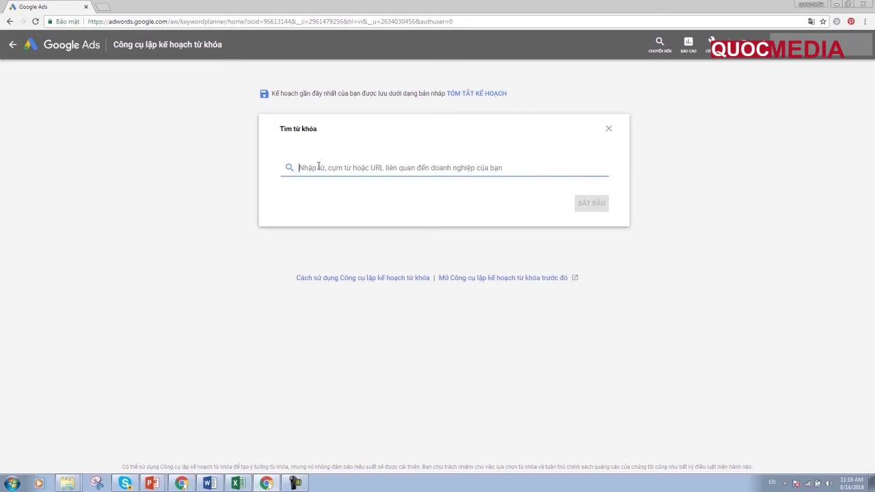
type("antivirus free")
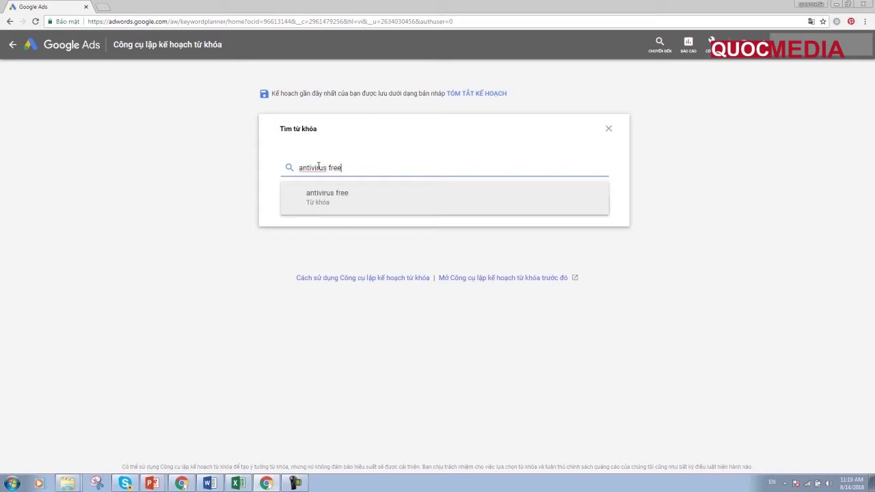
left_click(335, 206)
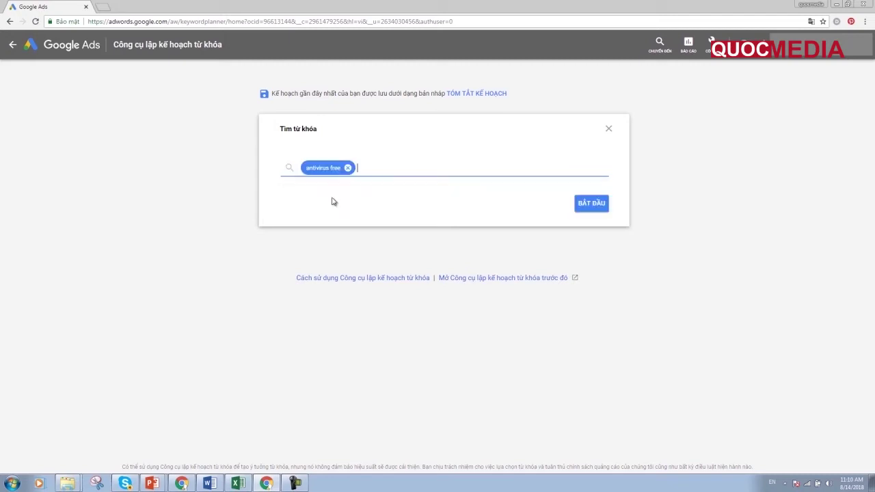
left_click(594, 208)
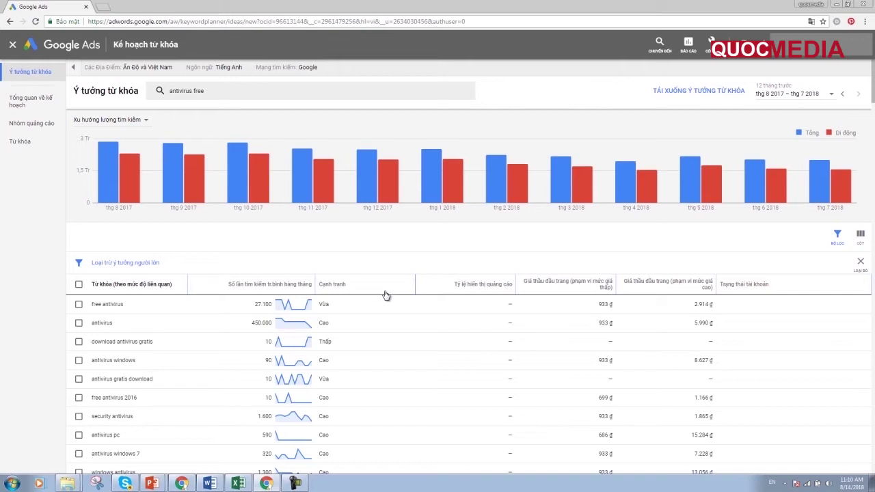
Sort the keyword ideas by average monthly searches, highest first
scroll(387, 295, "down", 1)
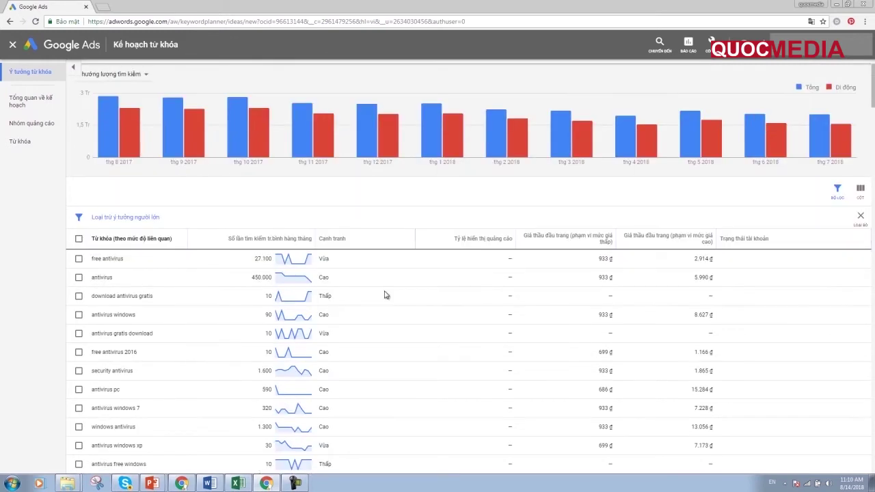
scroll(385, 295, "down", 1)
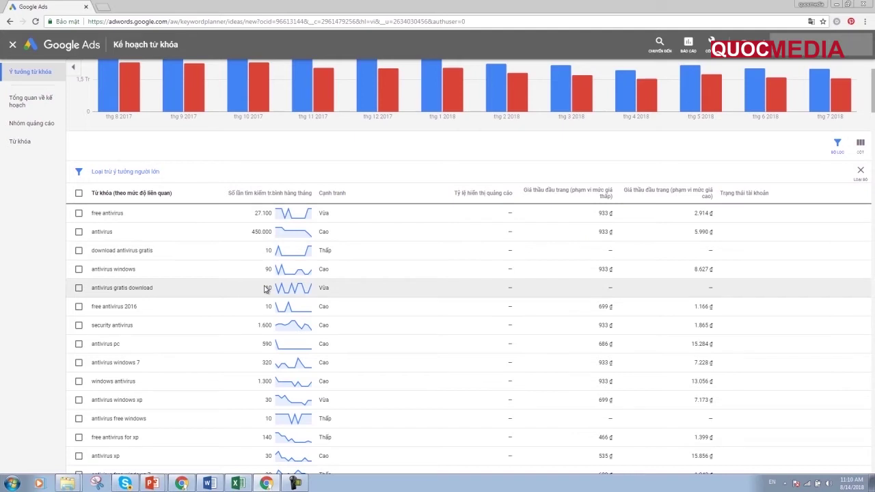
scroll(265, 289, "down", 1)
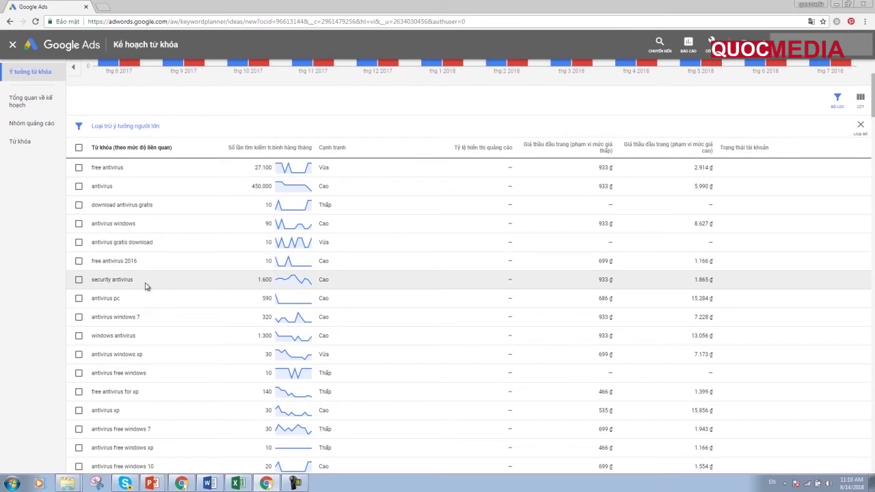
left_click_drag(141, 262, 92, 263)
scroll(139, 276, "down", 1)
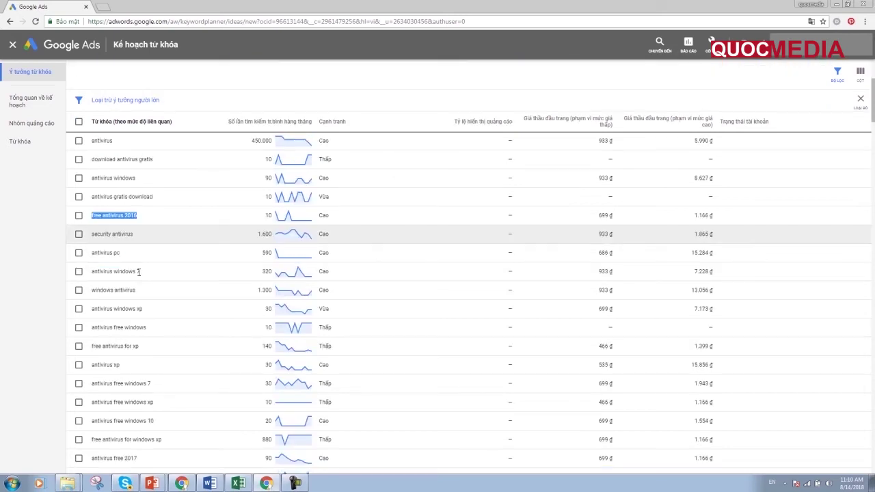
scroll(138, 272, "up", 1)
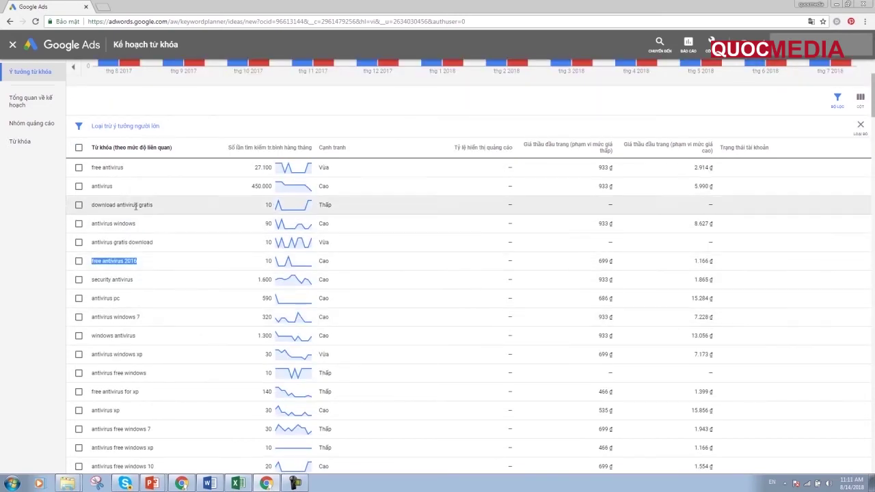
left_click(271, 148)
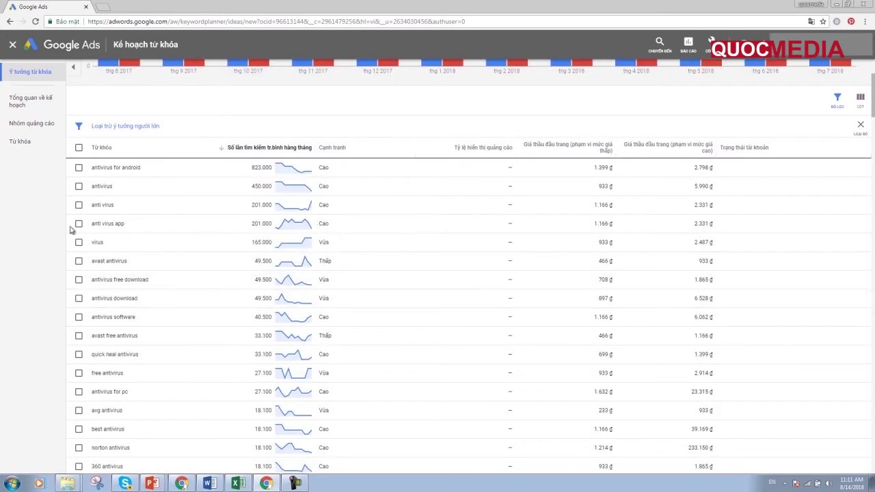
Copy the top-ranked keyword 'antivirus for android'
left_click_drag(153, 170, 89, 173)
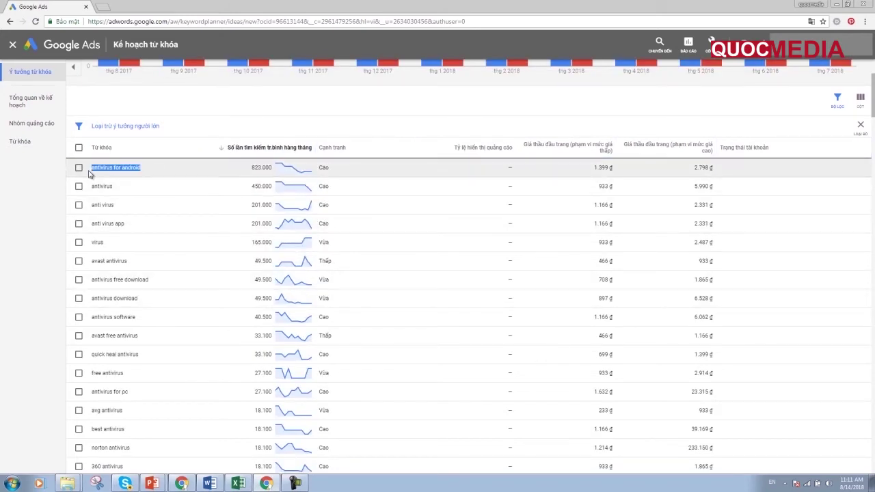
right_click(108, 169)
left_click(121, 177)
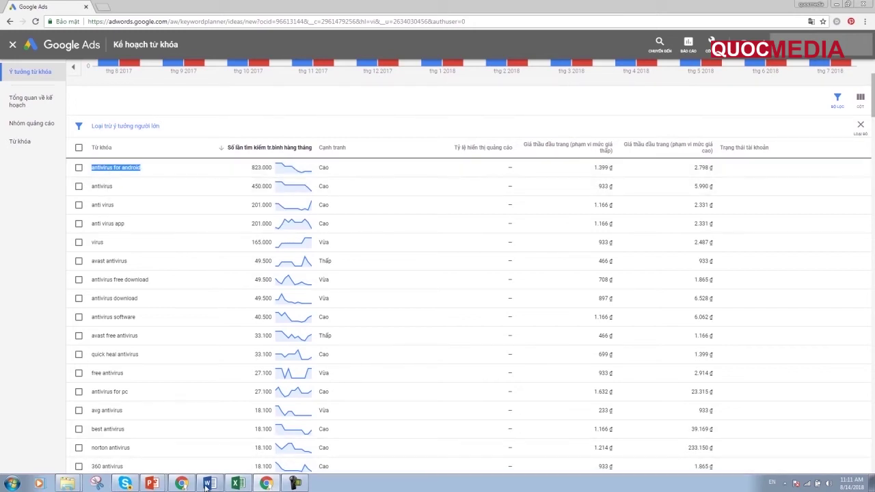
Paste 'antivirus for android' into Excel cell C2 under the key 3 header
left_click(238, 484)
left_click(195, 109)
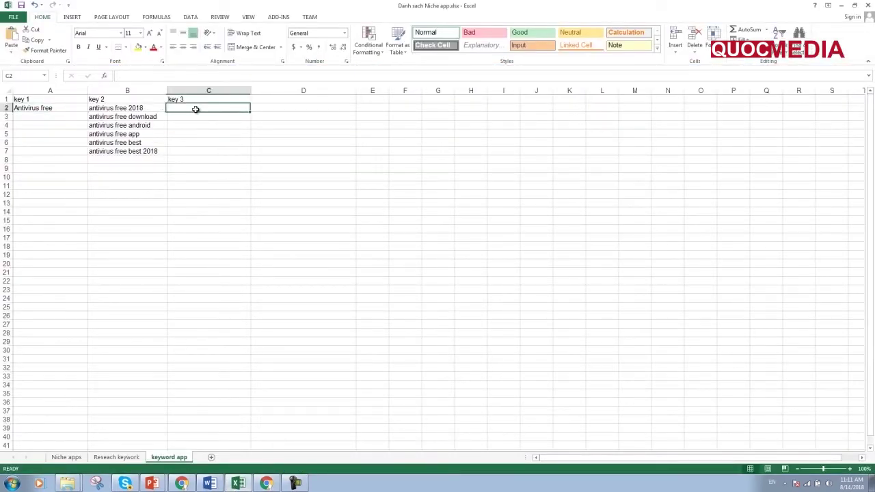
double_click(195, 109)
right_click(197, 107)
key("Escape")
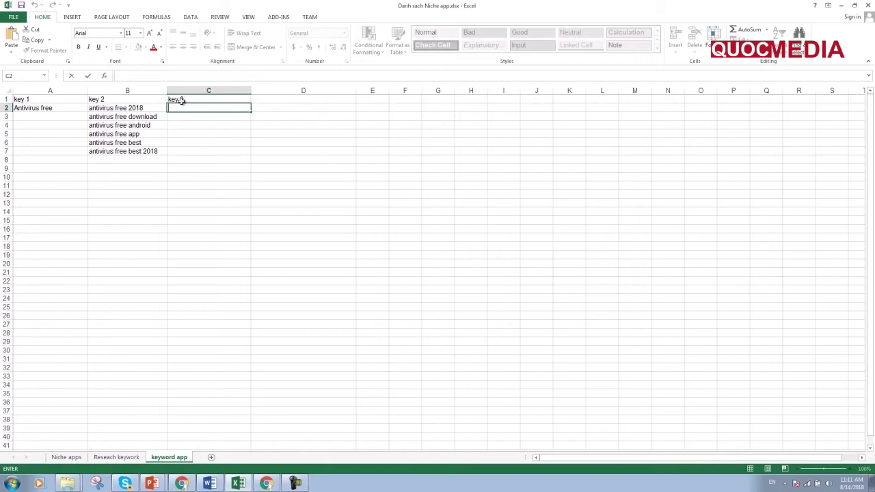
key("ctrl+v")
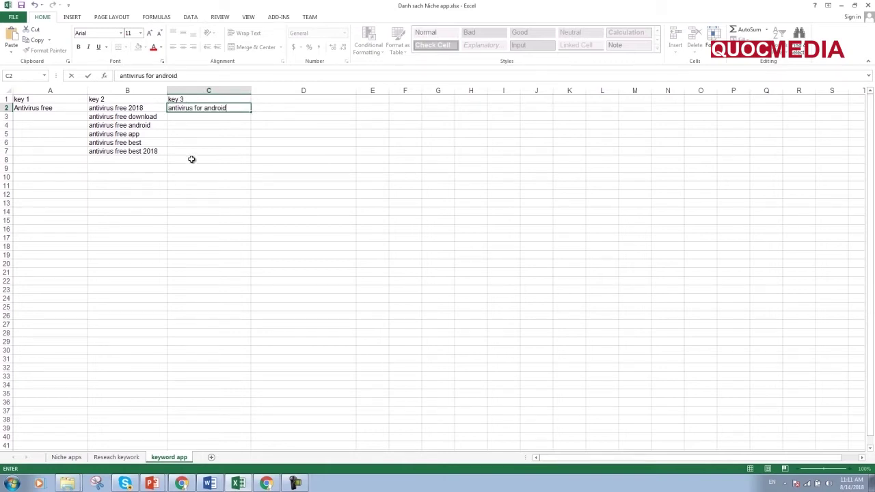
left_click(191, 158)
left_click(201, 111)
left_click(151, 128)
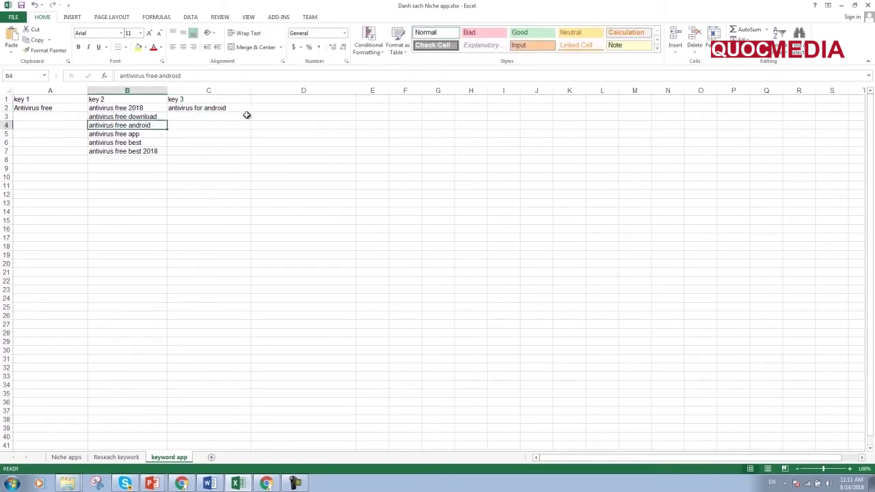
Narrow column D, then copy the 823.000 monthly searches for antivirus for android
left_click_drag(355, 90, 305, 88)
left_click(266, 484)
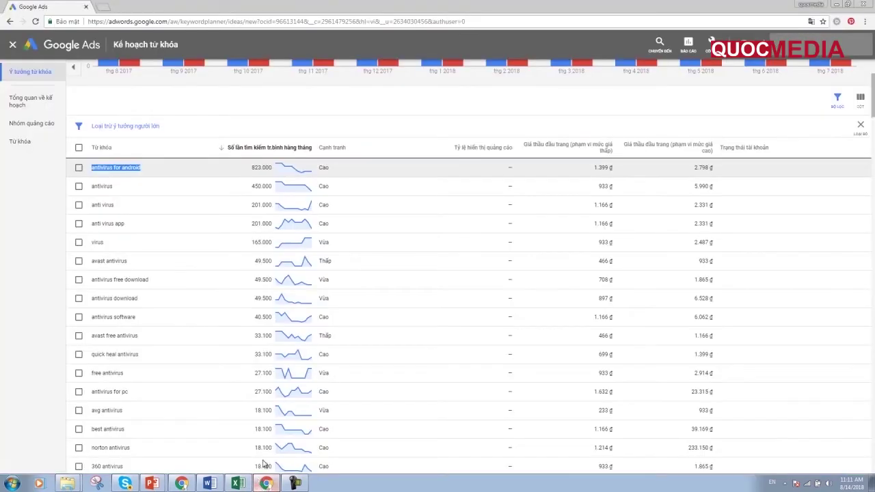
mouse_move(267, 153)
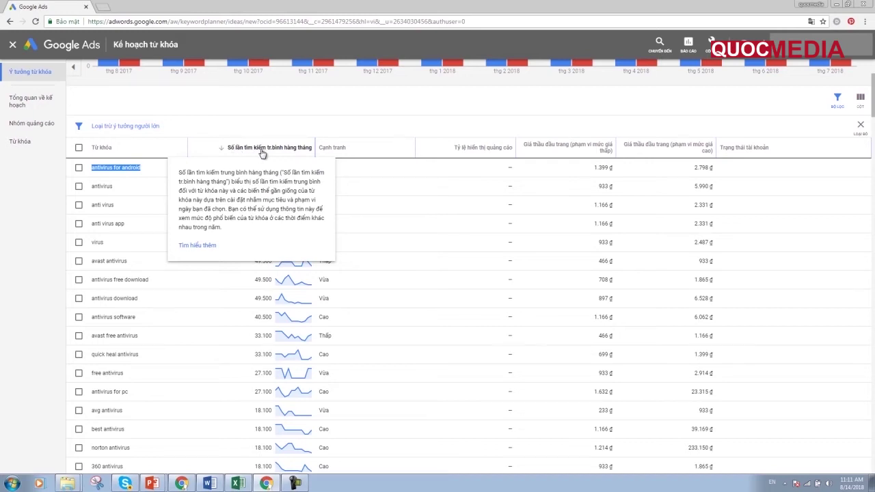
left_click(259, 126)
left_click(260, 123)
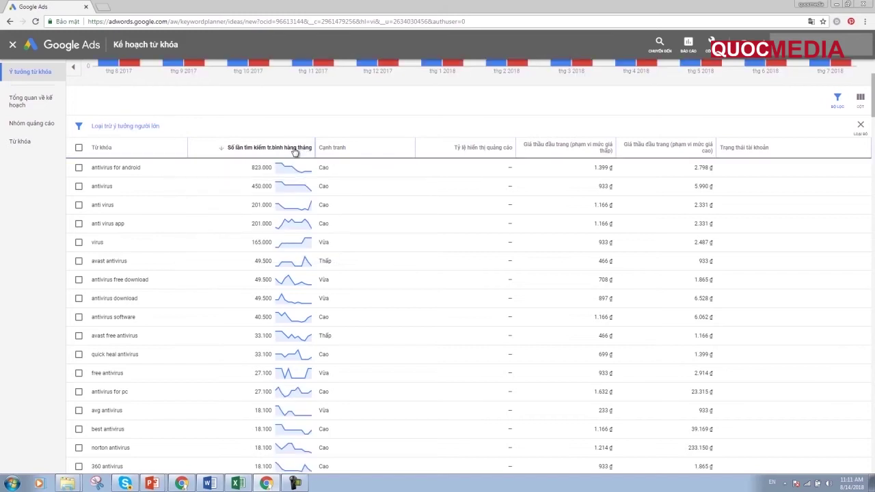
right_click(294, 151)
left_click(264, 126)
double_click(265, 166)
right_click(265, 167)
left_click(274, 176)
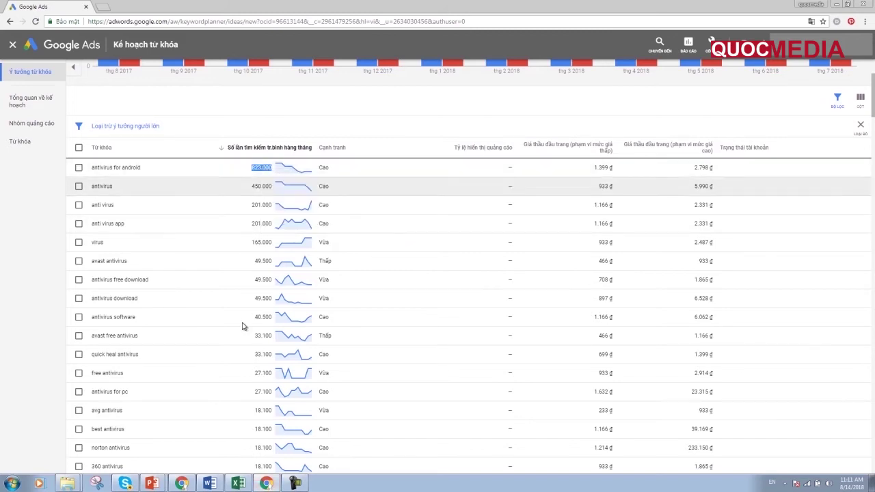
Paste 823.000 into Excel cell D2 beside the keyword
left_click(238, 486)
left_click(270, 108)
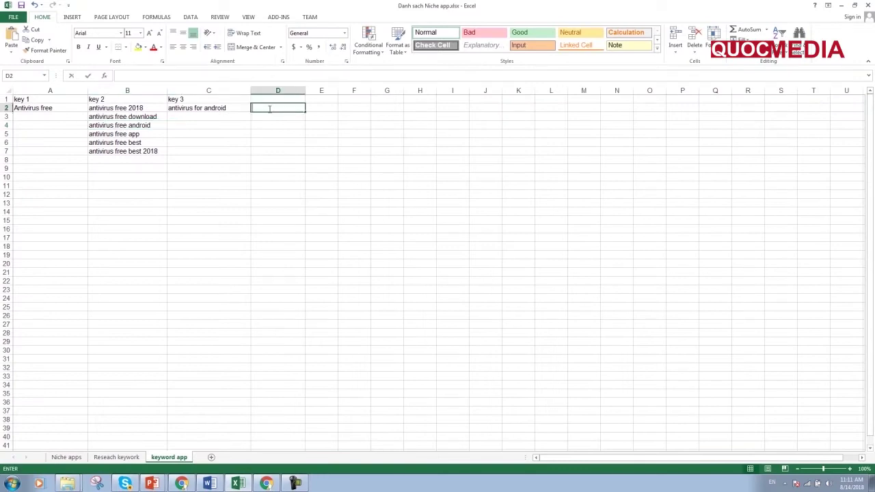
right_click(271, 108)
left_click(268, 107)
key("ctrl+v")
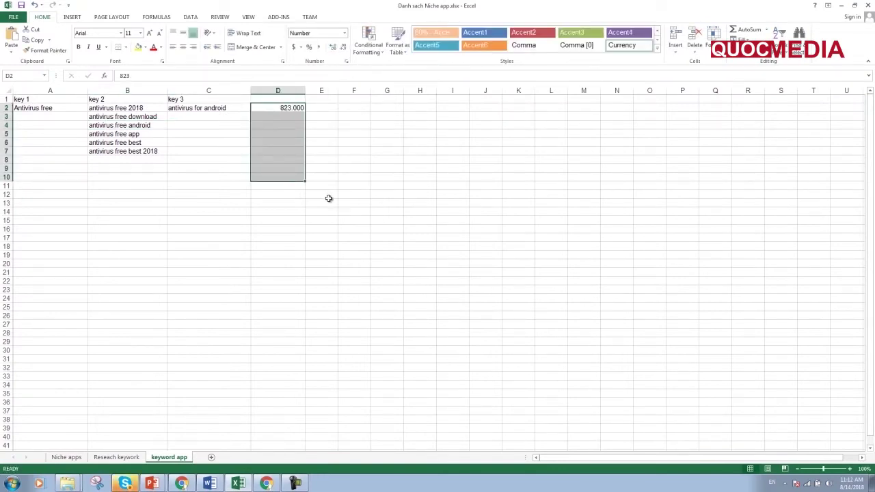
left_click(329, 198)
Copy 'antivirus', the second keyword at 450.000 searches, from Keyword Planner
left_click(266, 484)
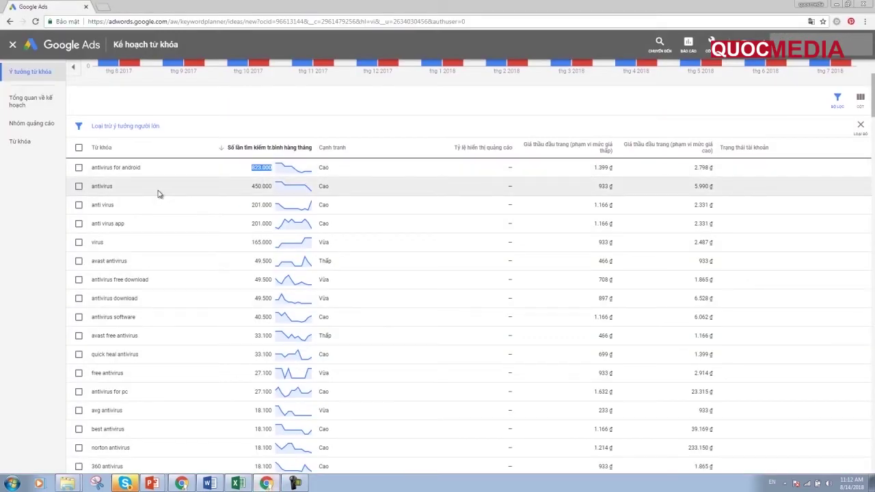
left_click_drag(121, 187, 92, 184)
right_click(96, 186)
left_click(120, 193)
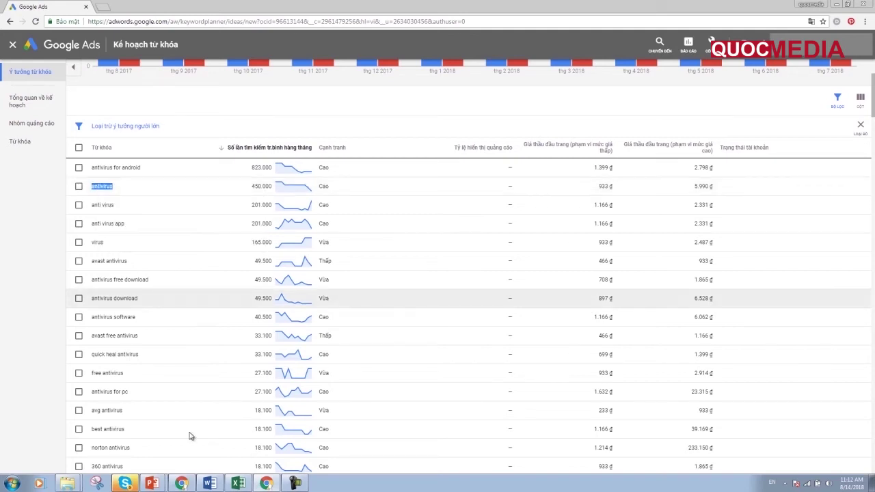
left_click(232, 484)
Enter 'antivirus' in cell C3
left_click(199, 117)
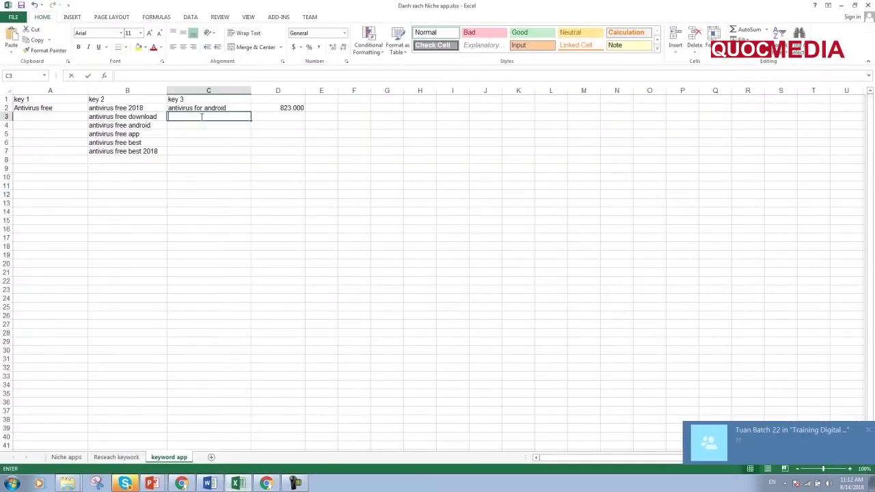
right_click(197, 120)
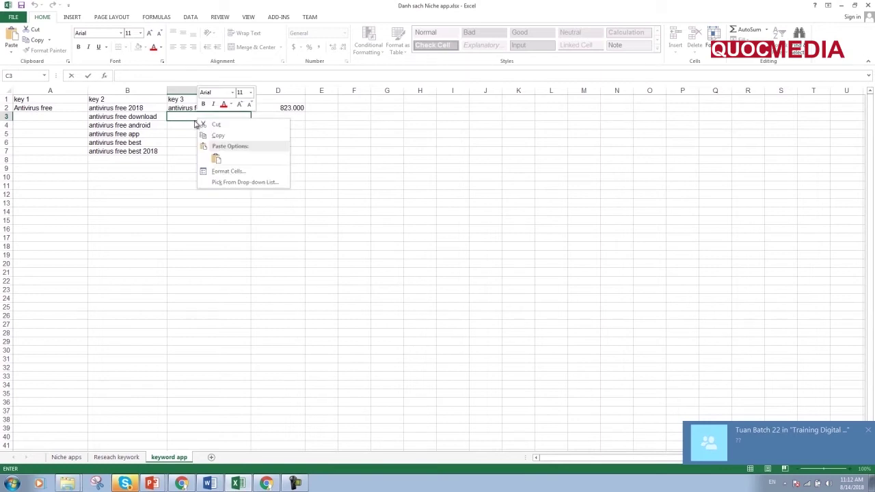
left_click(185, 117)
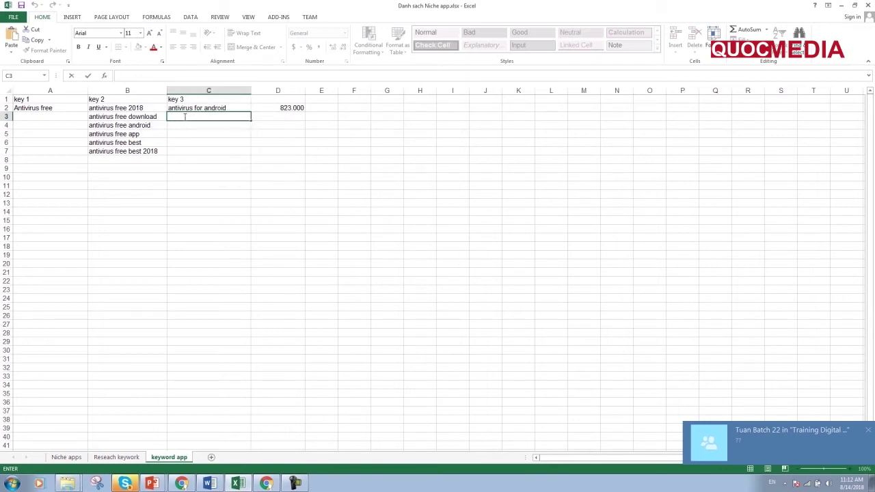
type("antivirus")
left_click(216, 174)
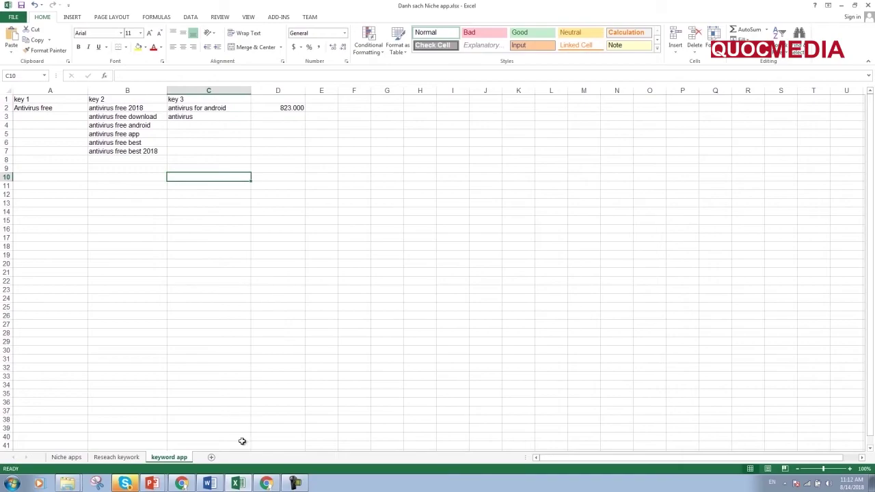
Copy the 450.000 monthly searches for antivirus from Keyword Planner
left_click(266, 483)
left_click(255, 189)
double_click(254, 187)
right_click(258, 185)
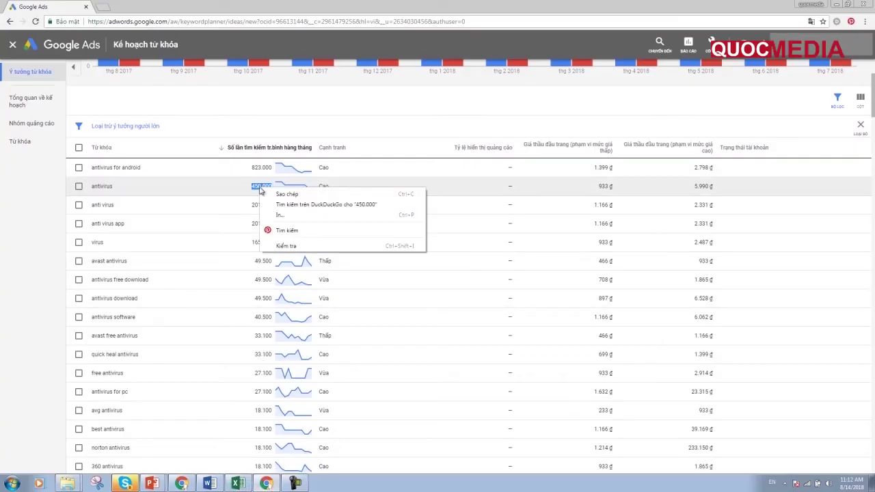
left_click(275, 195)
Close the PowerPoint slide show and return to the Excel workbook
left_click(237, 484)
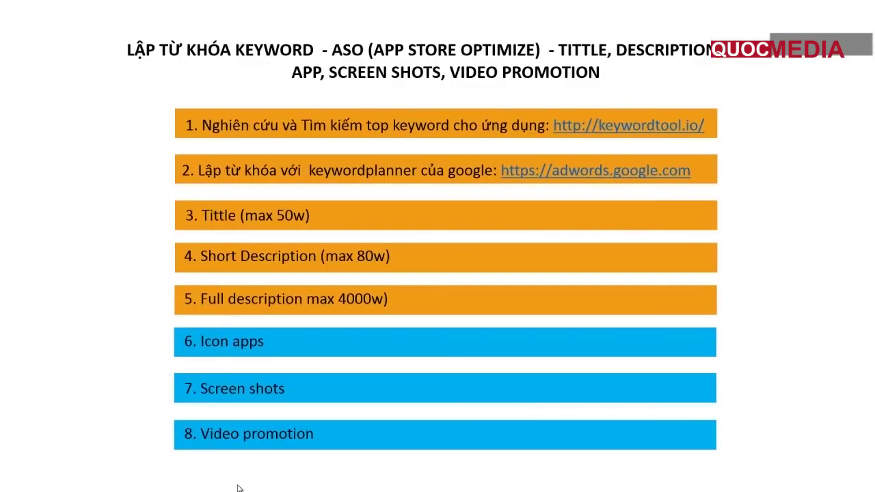
left_click(232, 487)
left_click(250, 295)
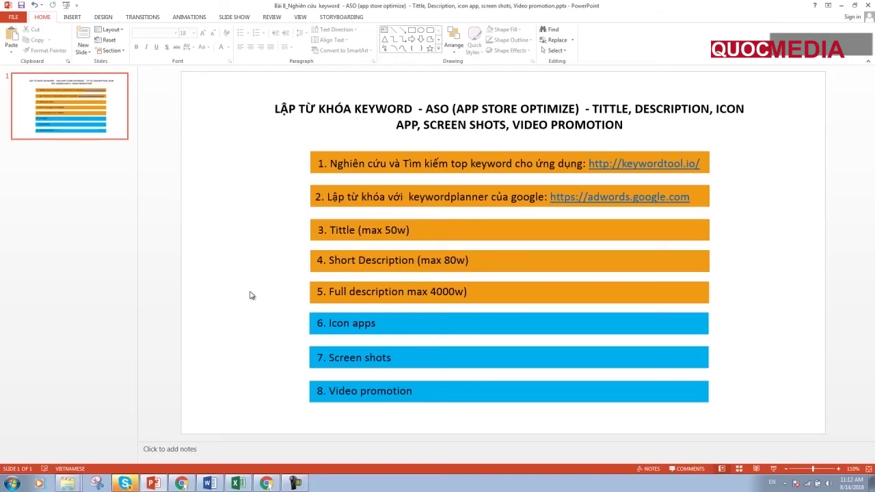
key("alt+Tab")
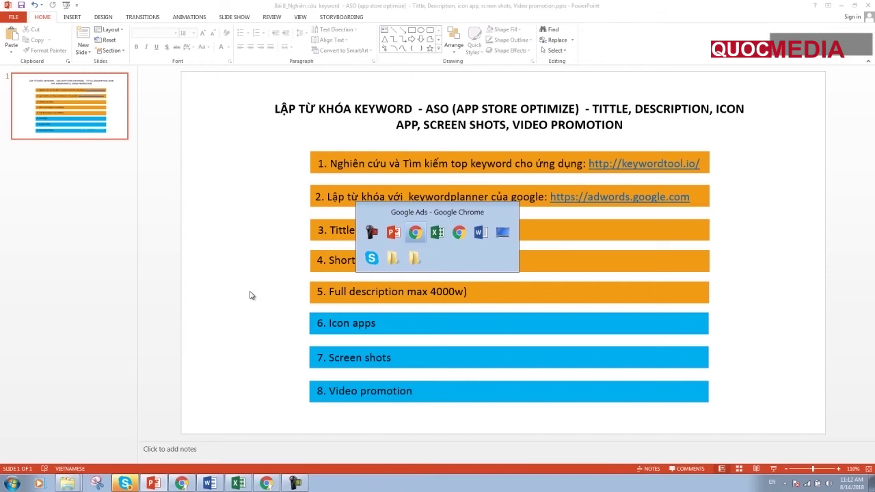
key("alt+Tab")
Paste 450.000 into cell D3 beside antivirus
left_click(289, 116)
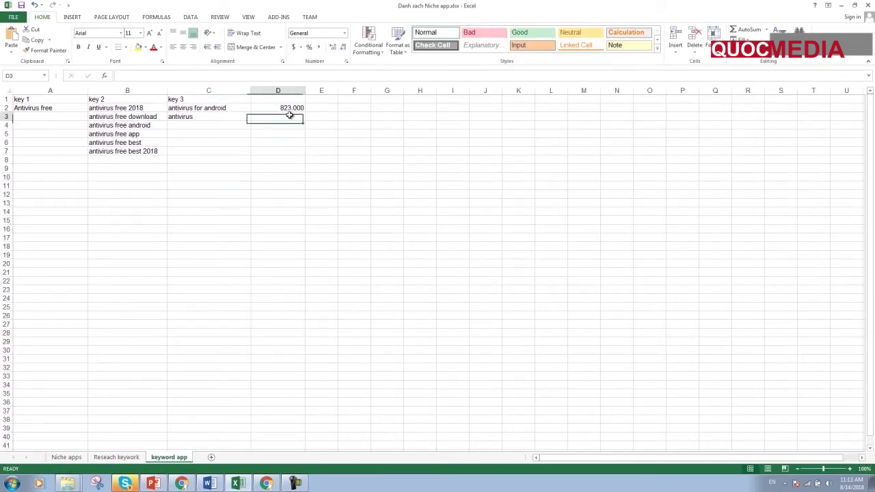
double_click(290, 116)
right_click(290, 116)
left_click(271, 117)
key("ctrl+v")
left_click(270, 167)
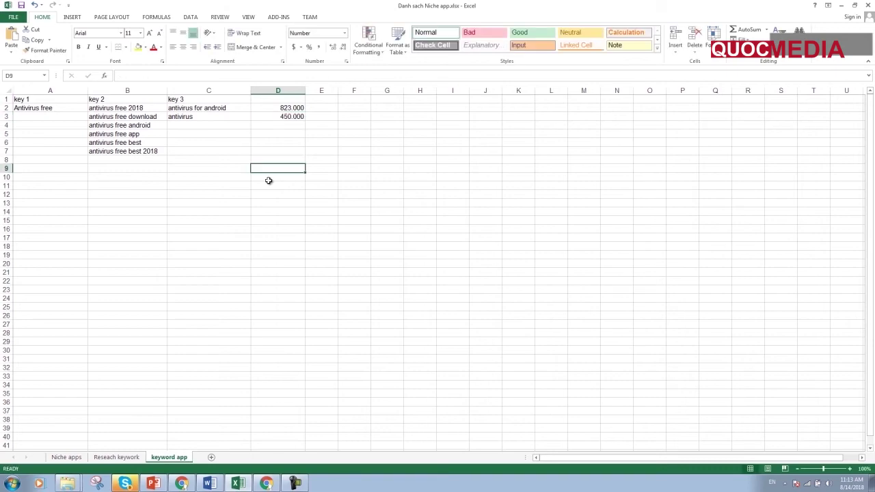
Copy 'anti virus app' from Keyword Planner and paste it into cell C4
left_click(265, 484)
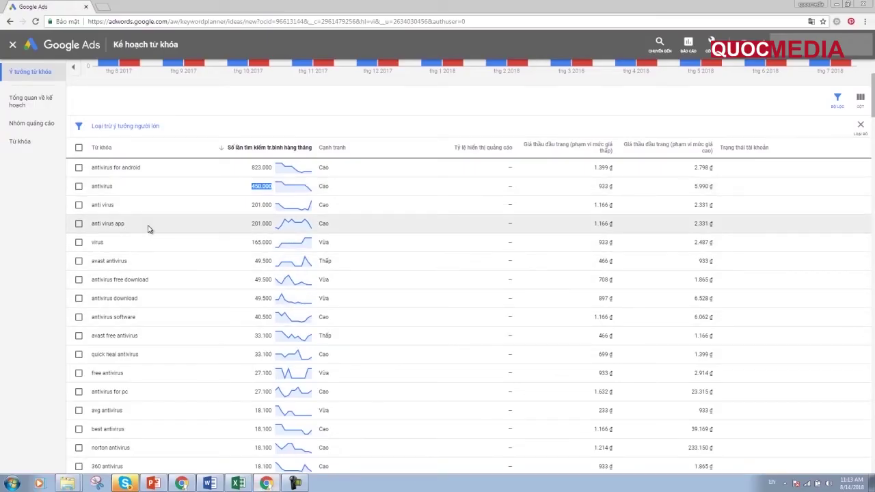
left_click_drag(152, 231, 93, 224)
right_click(95, 225)
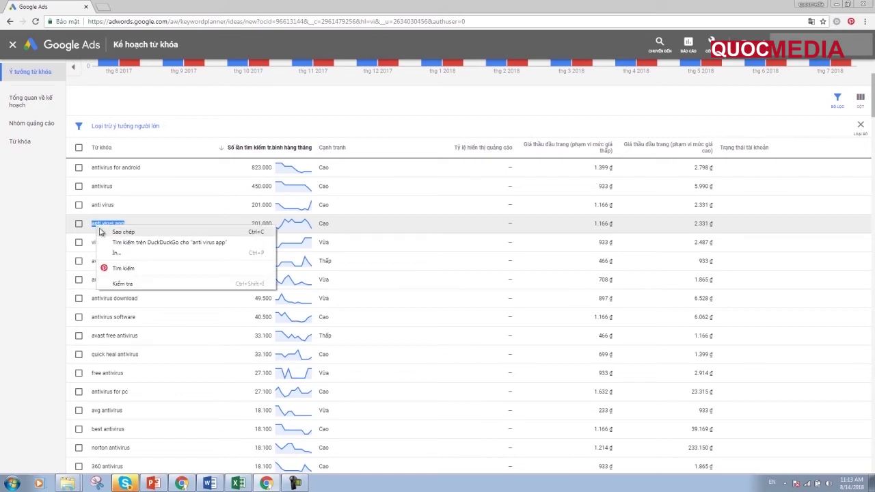
left_click(113, 232)
key("alt+Tab")
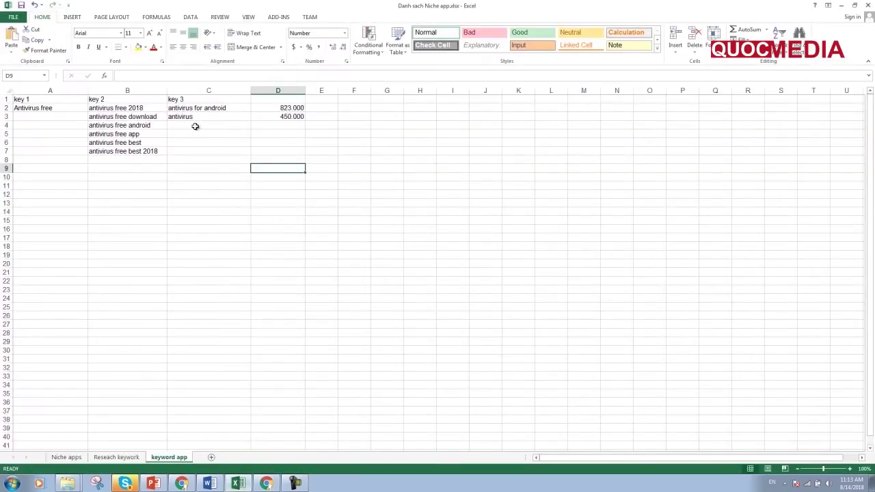
double_click(195, 126)
key("ctrl+v")
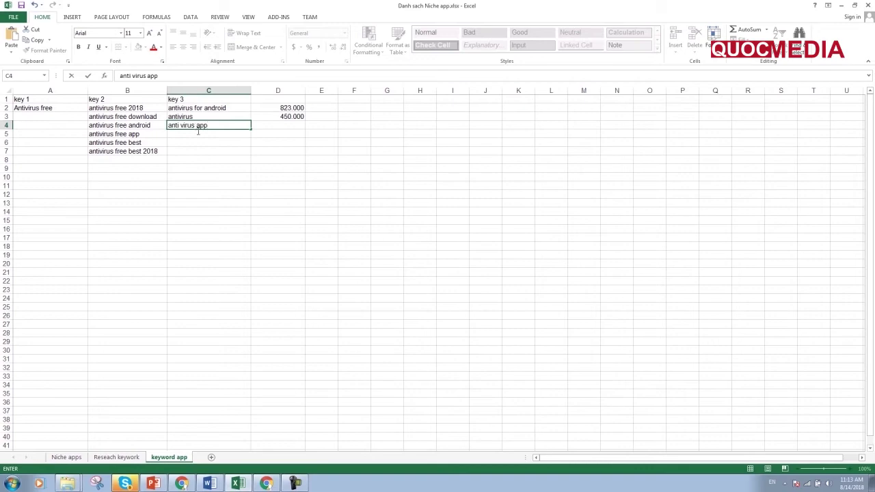
left_click(265, 483)
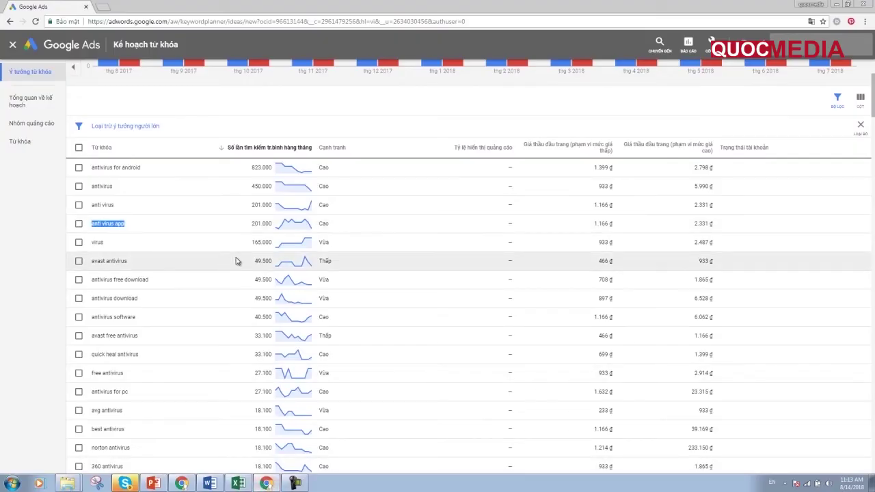
Put the 201.000 search volume for anti virus app into cell D4
double_click(262, 224)
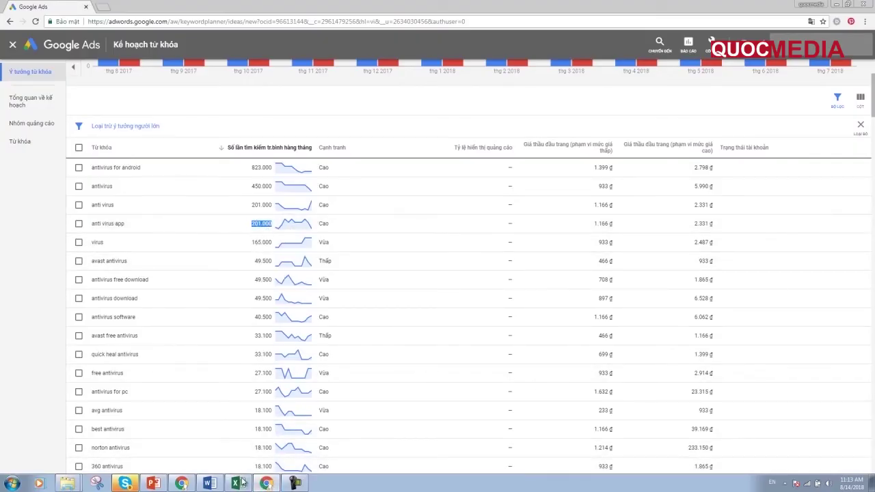
left_click(241, 482)
left_click(290, 126)
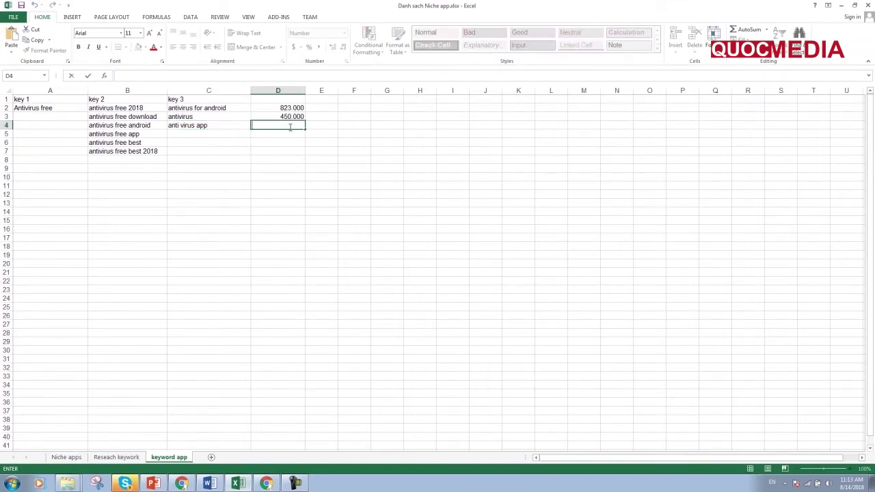
key("ctrl+v")
left_click(278, 203)
left_click(277, 220)
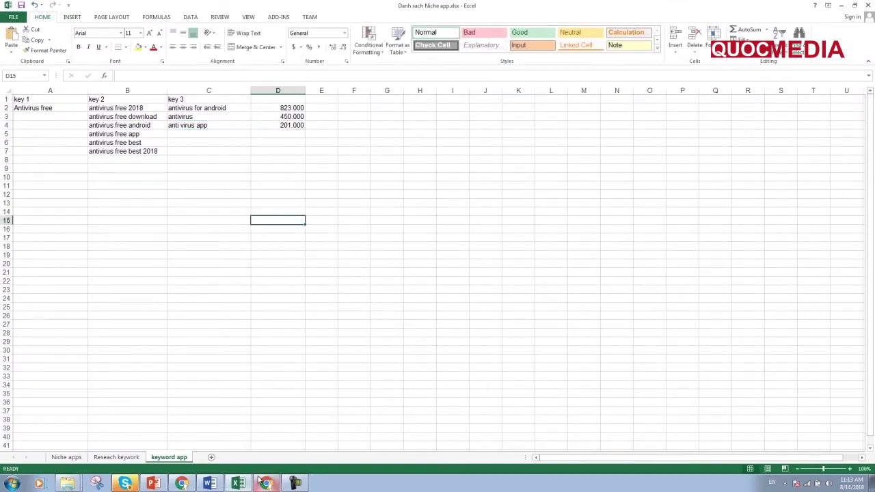
left_click(210, 484)
Copy the keyword 'virus' from Keyword Planner into cell C5
left_click(266, 484)
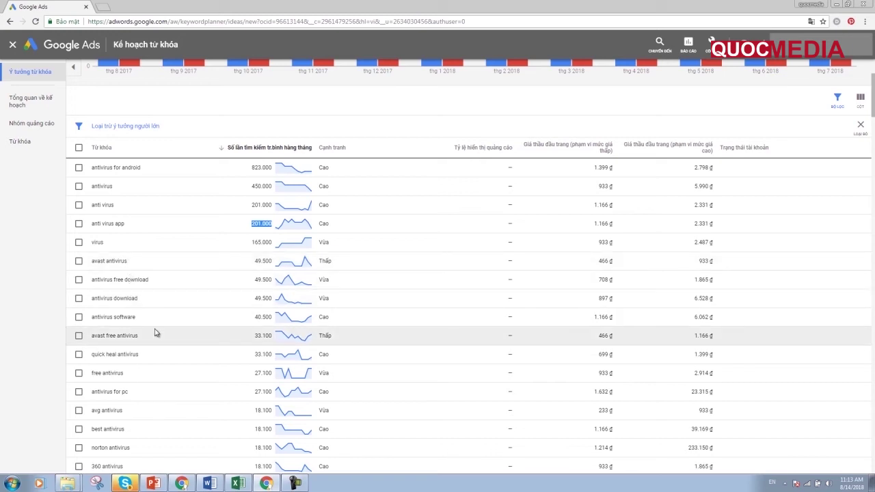
left_click_drag(108, 247, 92, 248)
right_click(96, 245)
left_click(109, 250)
left_click(237, 484)
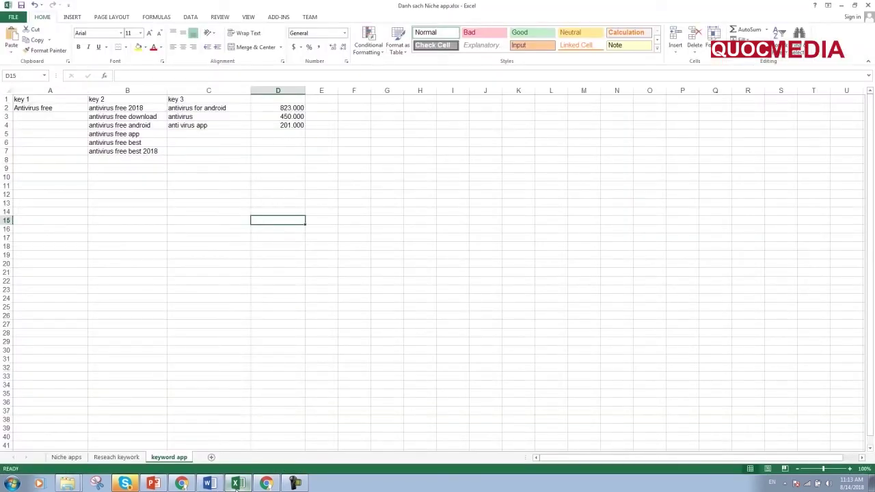
right_click(187, 135)
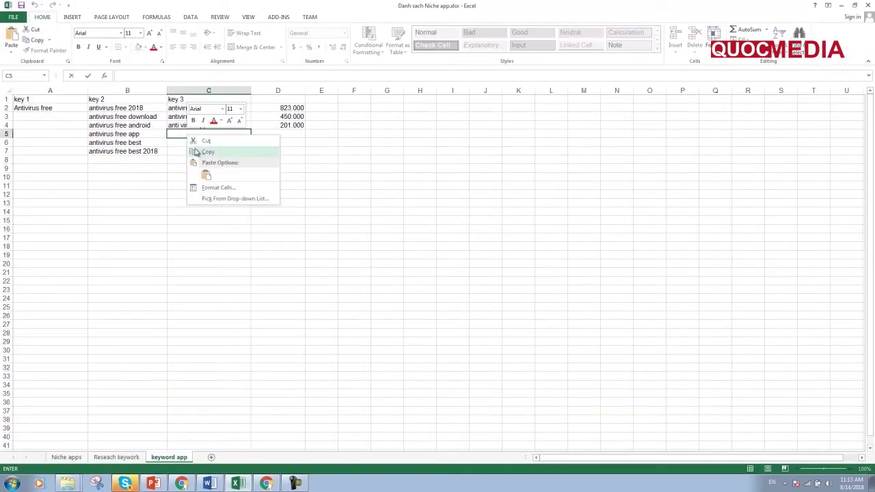
left_click(184, 136)
key("ctrl+v")
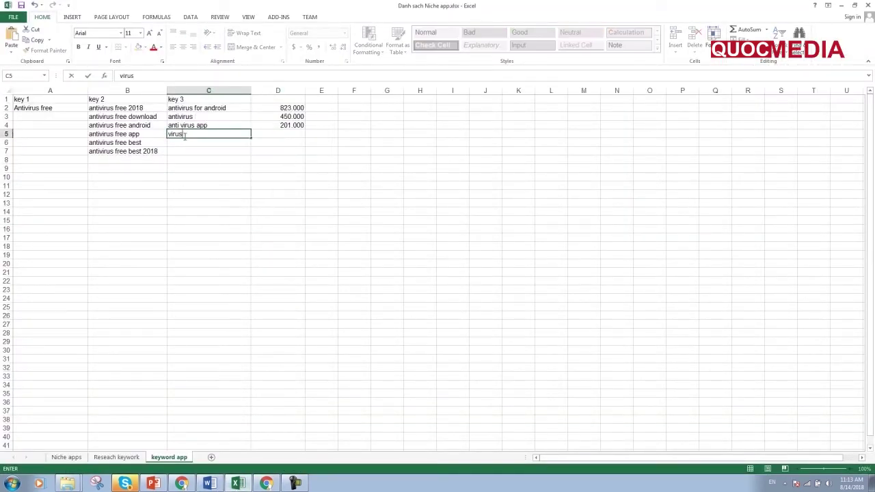
Copy the 165.000 monthly searches for virus into cell D5
left_click(266, 483)
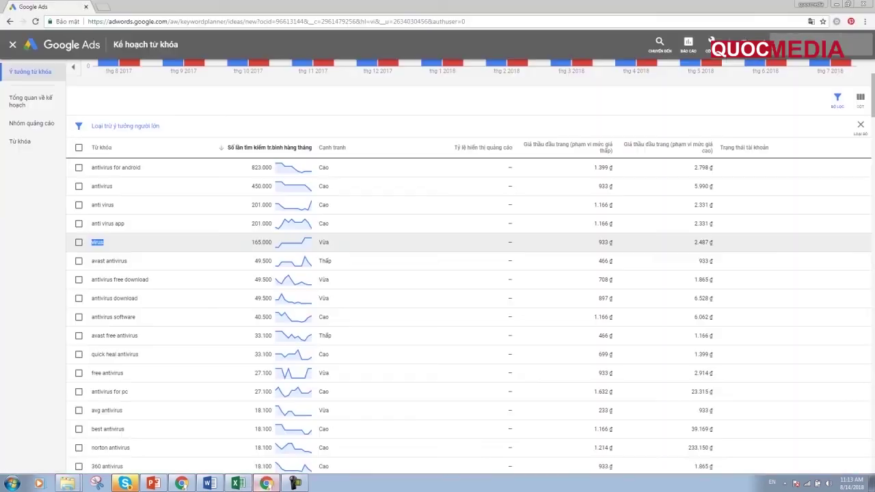
double_click(260, 242)
right_click(259, 242)
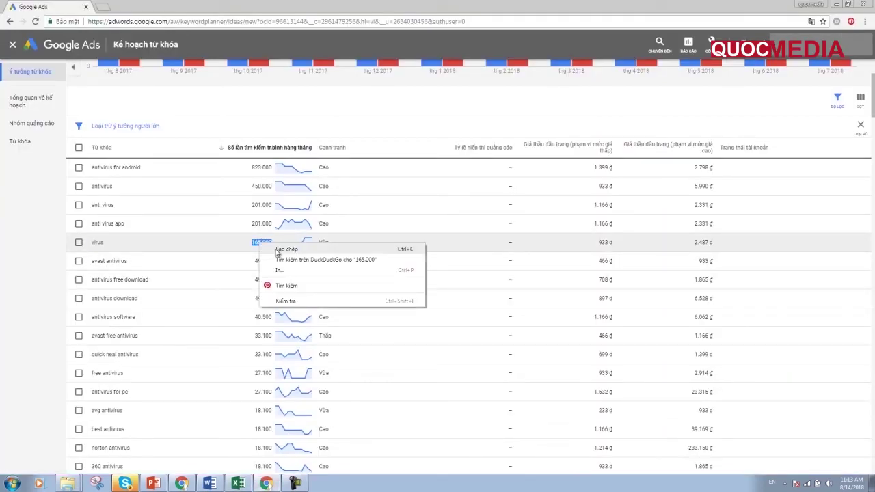
left_click(273, 250)
left_click(239, 484)
left_click(275, 133)
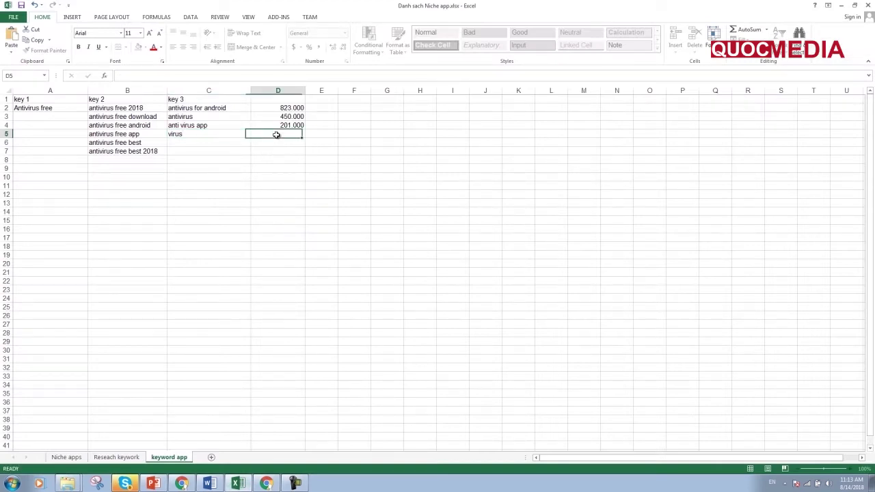
right_click(277, 134)
left_click(271, 135)
key("ctrl+v")
left_click(258, 342)
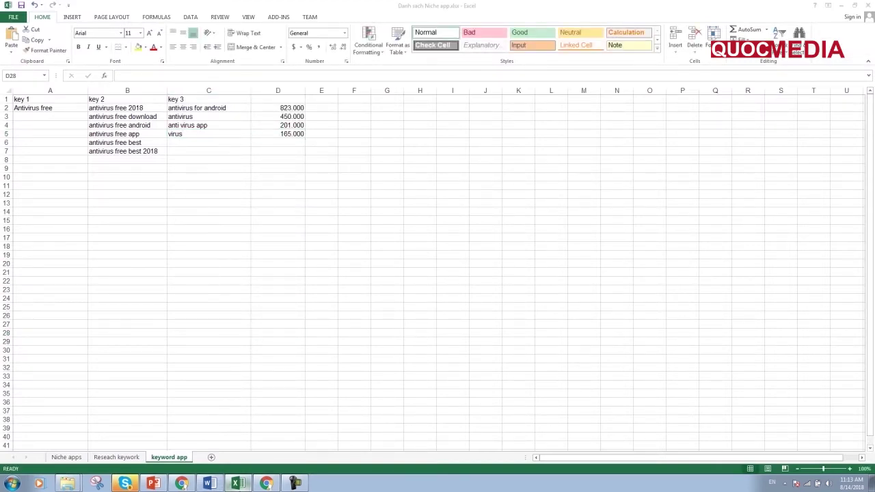
key("alt+Tab")
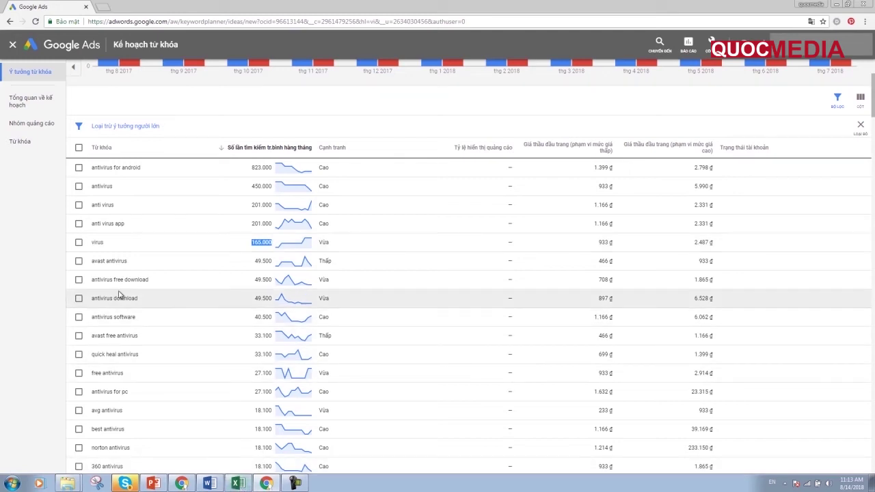
Copy the keyword 'antivirus free download' from Keyword Planner into cell C6
left_click_drag(167, 284, 93, 288)
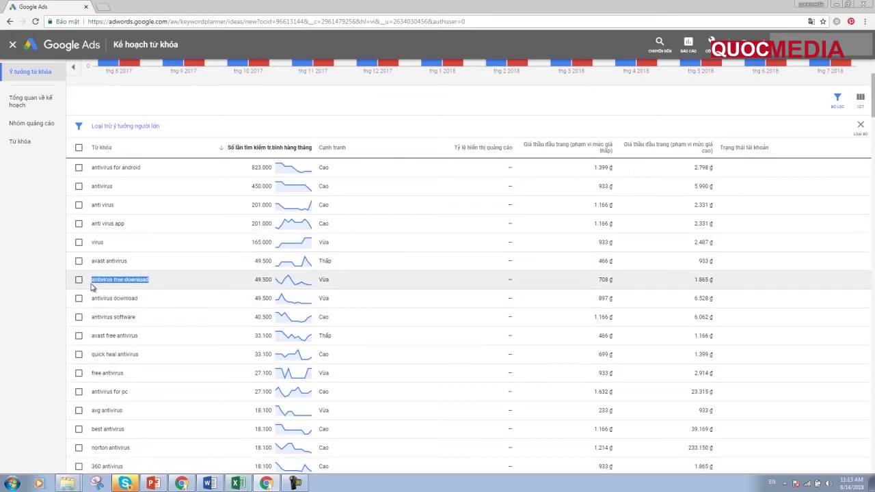
right_click(101, 287)
left_click(113, 286)
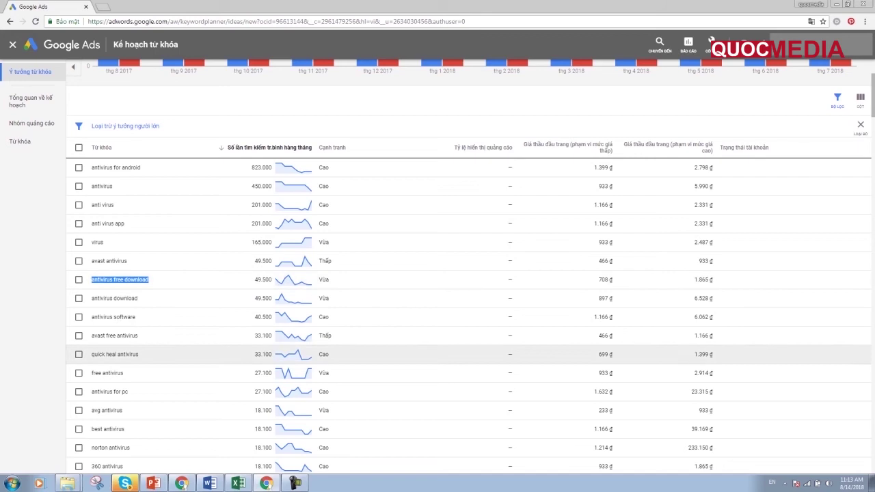
left_click(237, 484)
left_click(237, 484)
double_click(189, 143)
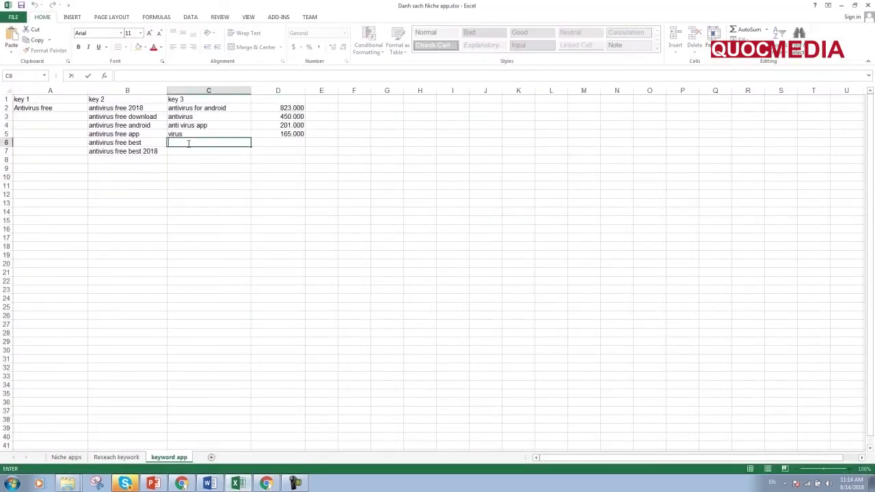
key("ctrl+v")
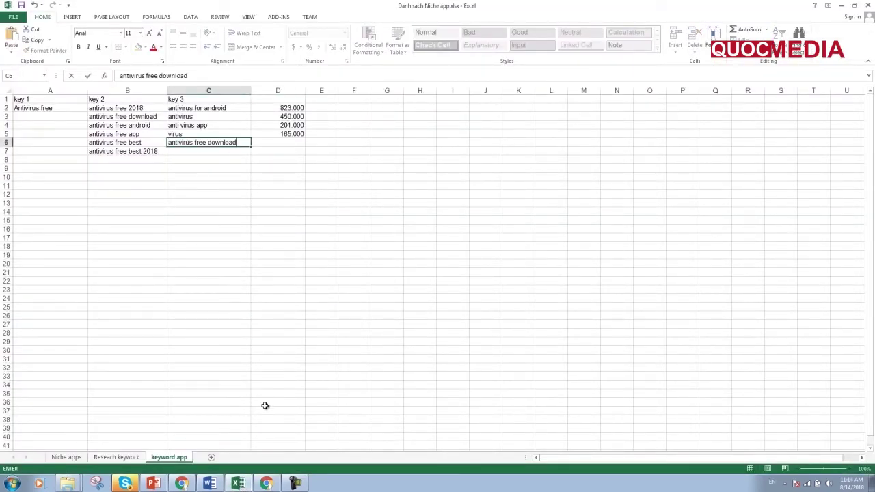
left_click(271, 482)
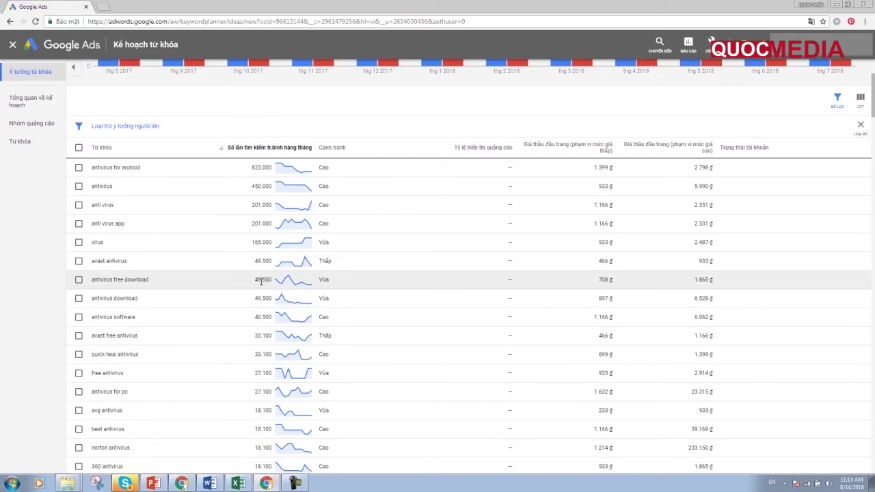
Copy its 49.500 monthly search volume into cell D6
double_click(259, 279)
right_click(258, 280)
left_click(270, 287)
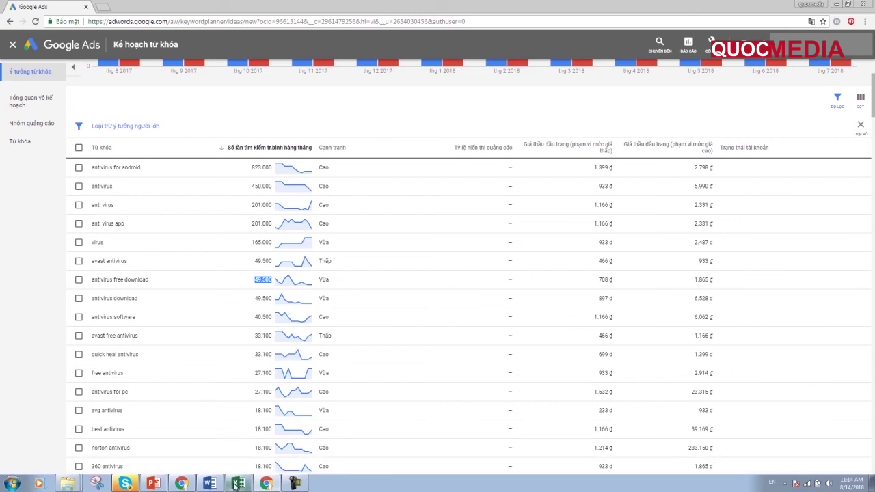
left_click(235, 485)
left_click(263, 144)
right_click(263, 145)
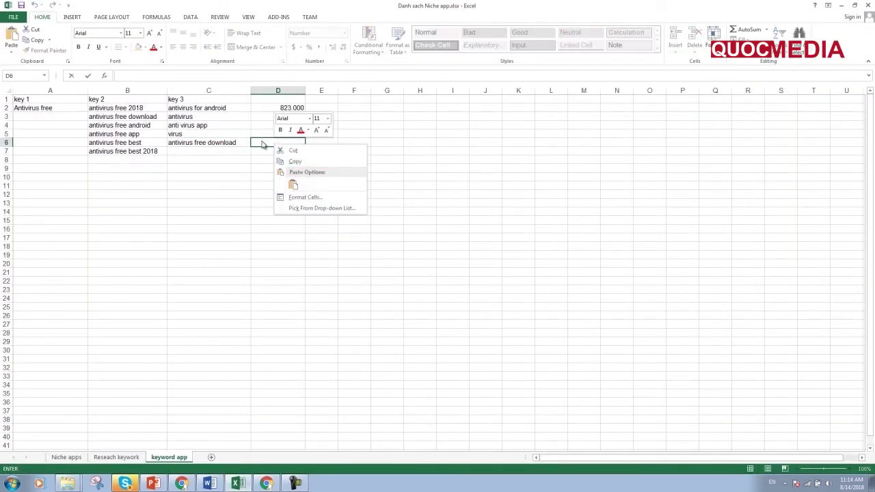
left_click(262, 143)
key("ctrl+v")
left_click(291, 219)
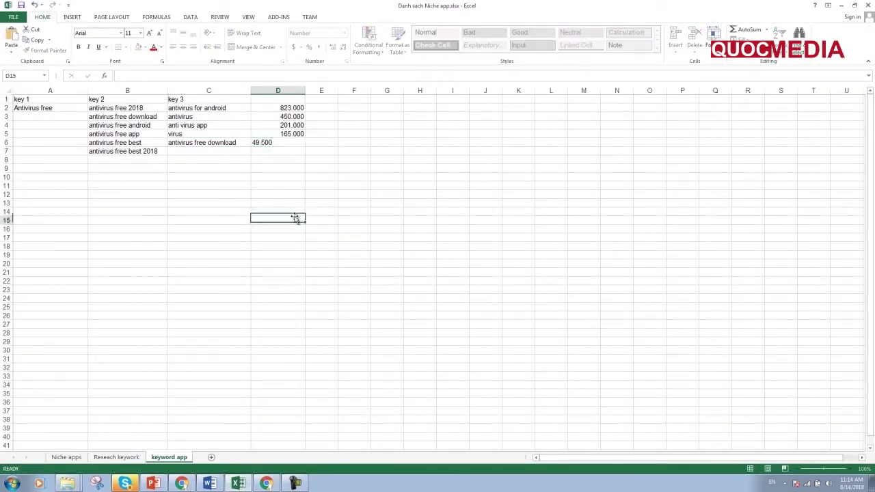
key("alt+Tab")
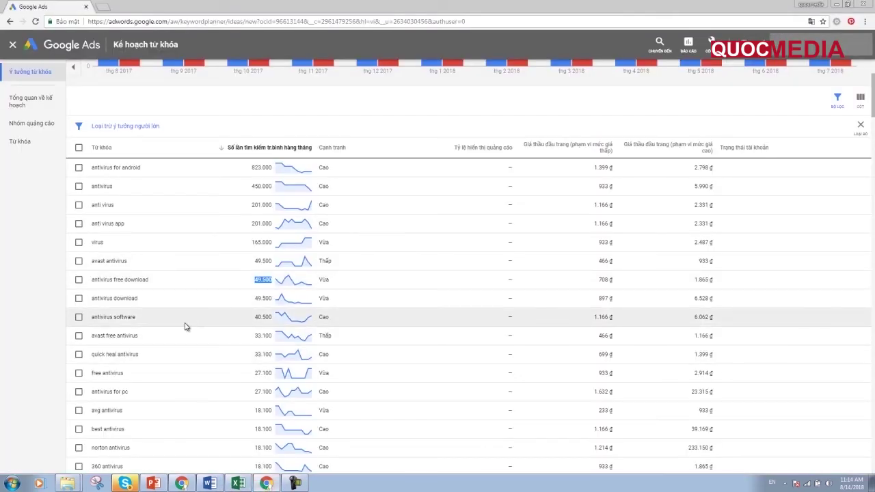
Enter the keyword 'antivirus software' into cell C7
left_click_drag(142, 321, 91, 317)
right_click(108, 320)
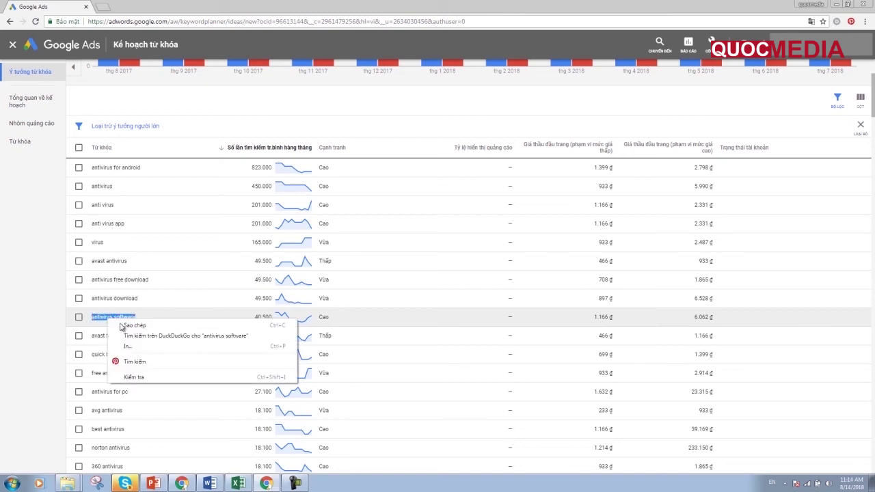
left_click(124, 326)
left_click(239, 484)
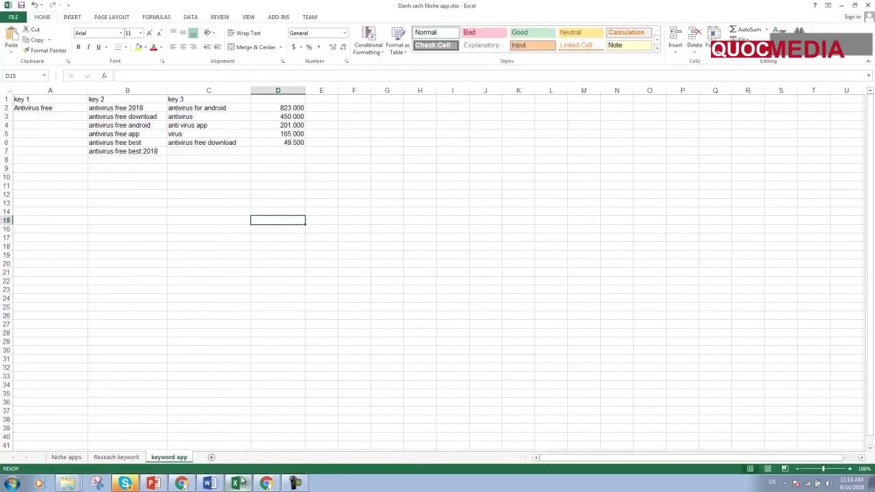
left_click(195, 151)
type("antivirus software")
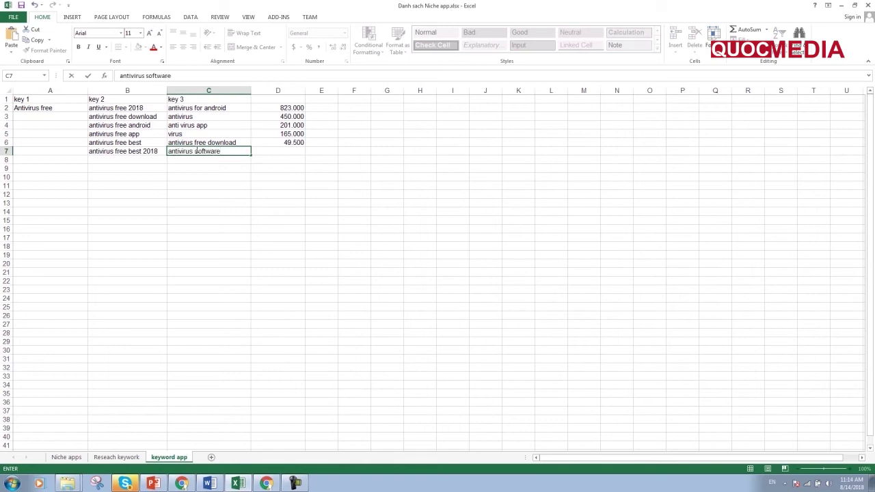
left_click(245, 247)
left_click(267, 483)
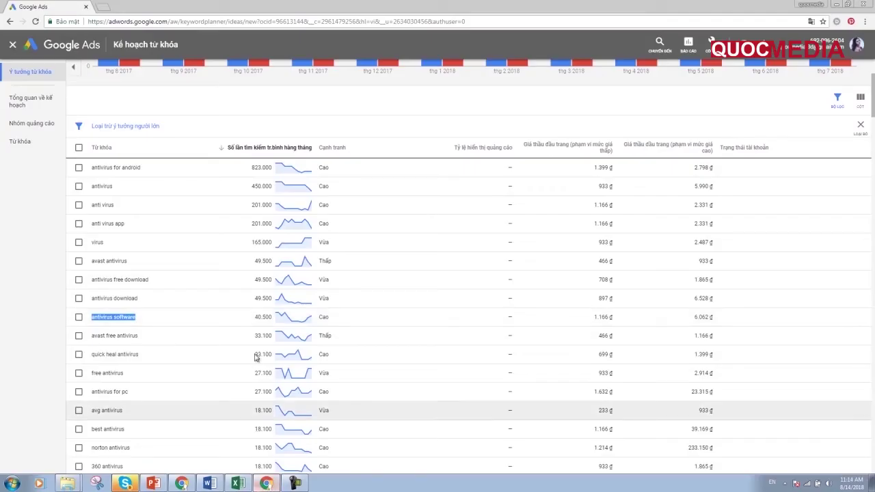
Copy its 40.500 monthly search volume into cell D7
double_click(266, 317)
right_click(267, 319)
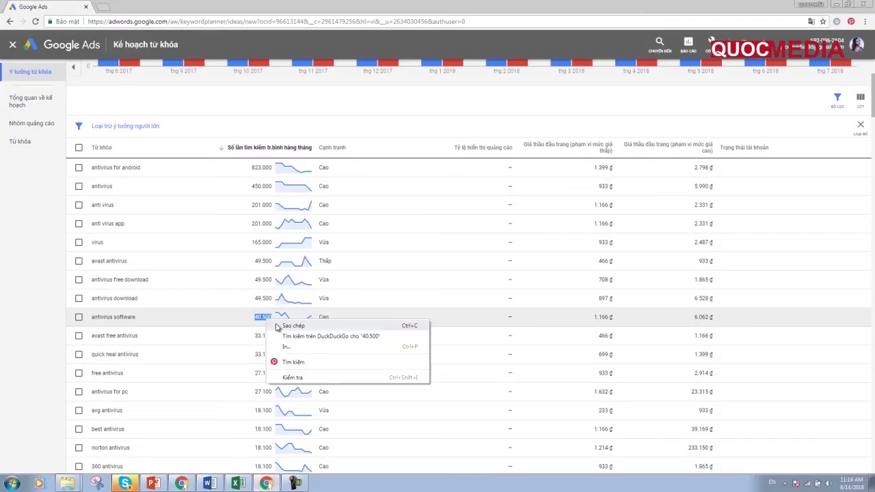
left_click(273, 328)
left_click(210, 483)
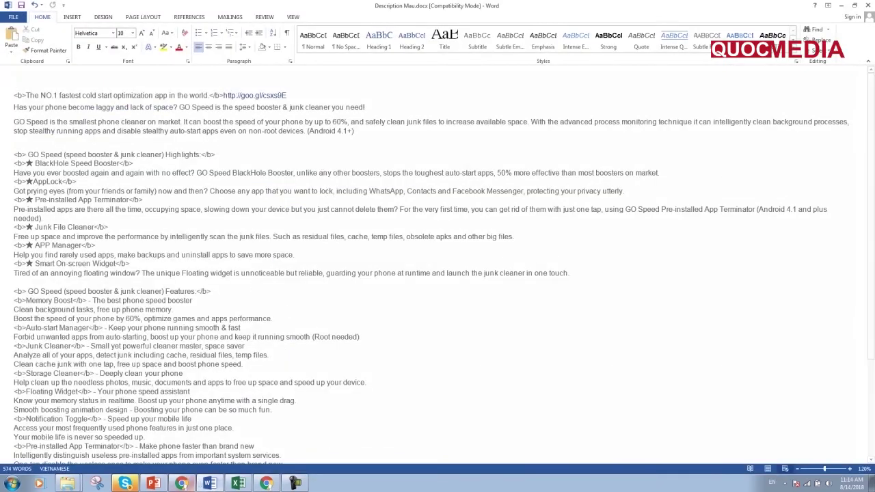
left_click(237, 483)
left_click(275, 151)
double_click(276, 151)
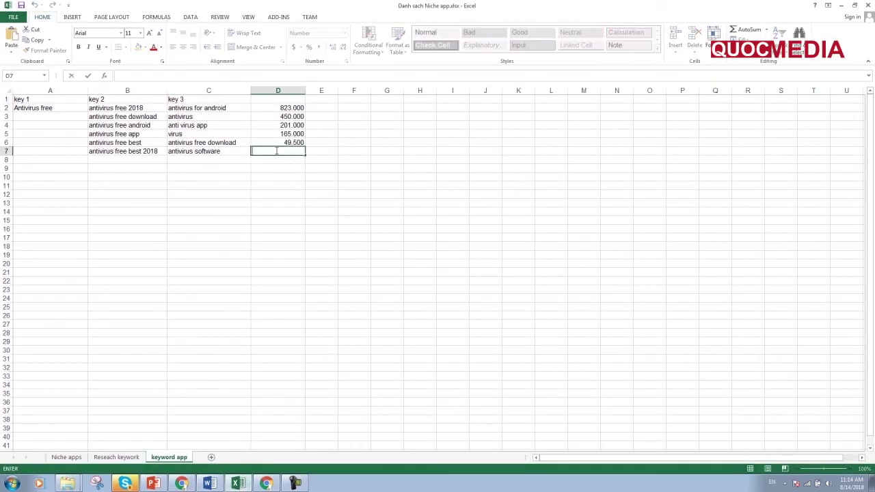
key("ctrl+v")
left_click(280, 221)
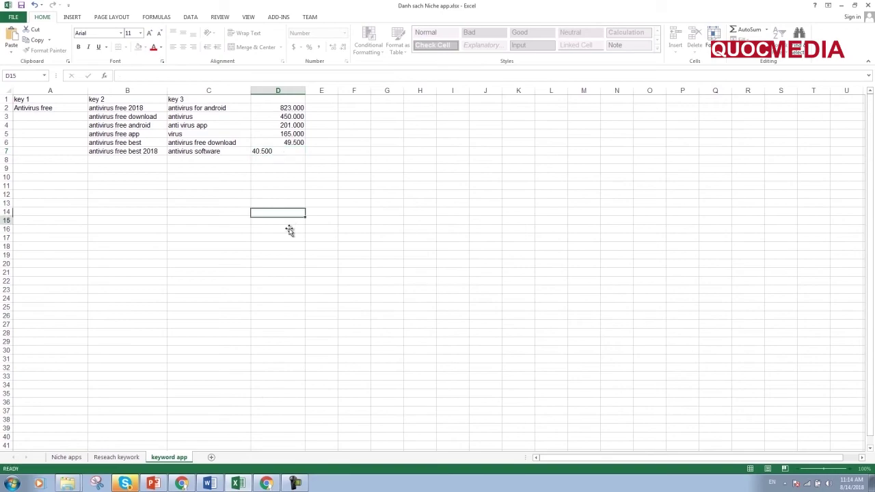
left_click(266, 483)
Copy the keyword 'antivirus scan' from further down Keyword Planner into cell C8
scroll(254, 375, "down", 2)
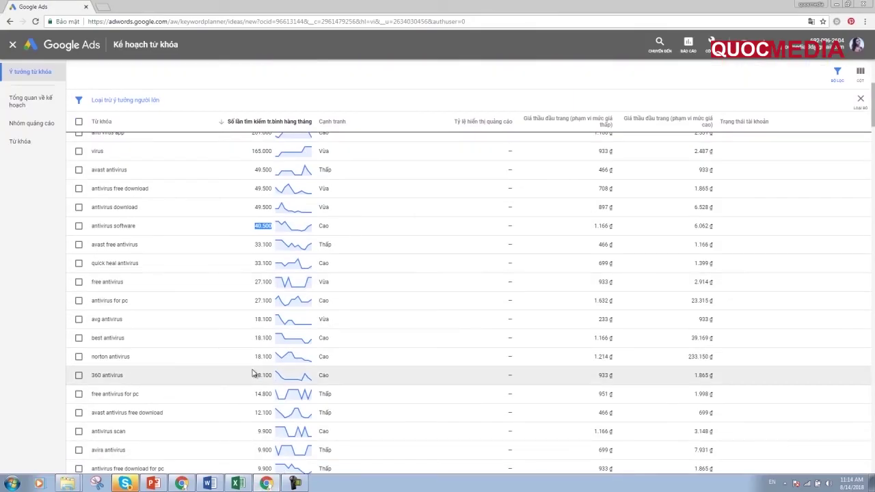
scroll(253, 373, "down", 2)
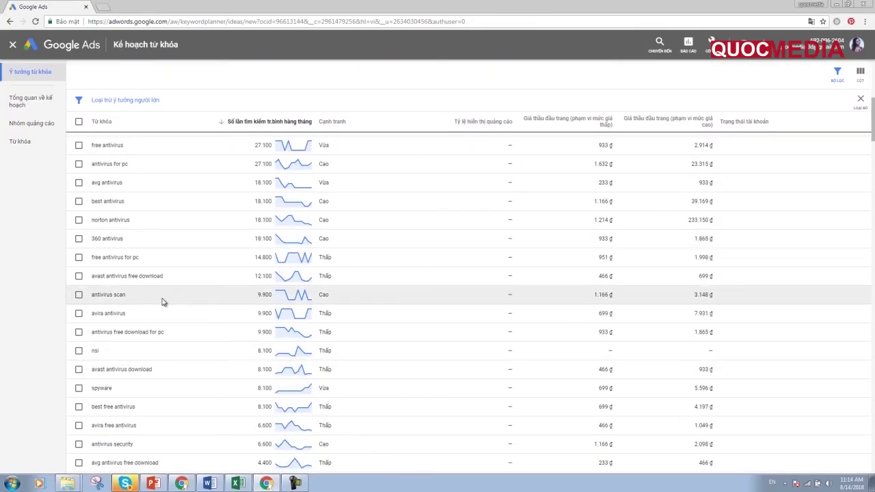
left_click_drag(137, 302, 88, 301)
right_click(102, 293)
left_click(122, 305)
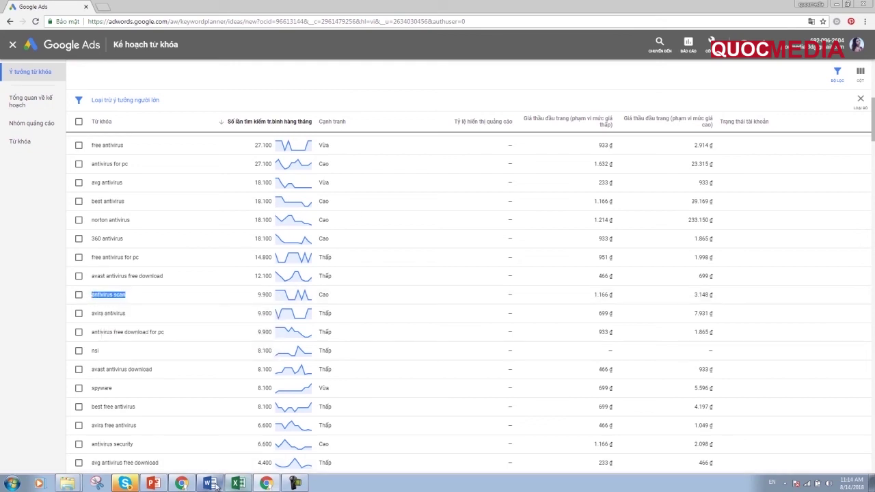
left_click(237, 483)
double_click(191, 158)
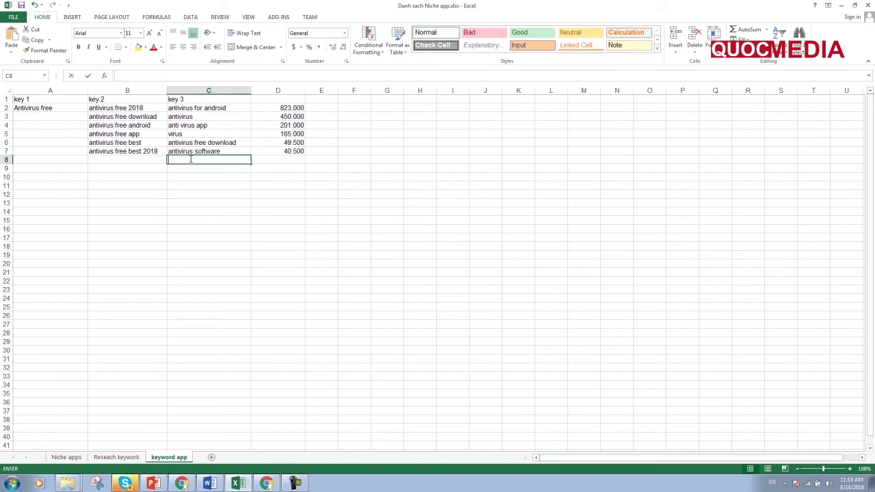
key("ctrl+v")
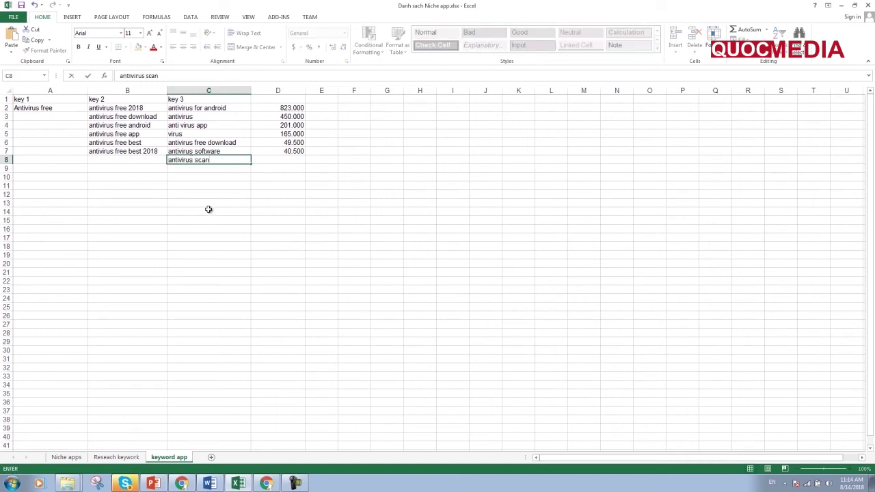
left_click(209, 209)
Copy its 9.900 monthly search volume into cell D8
left_click(266, 484)
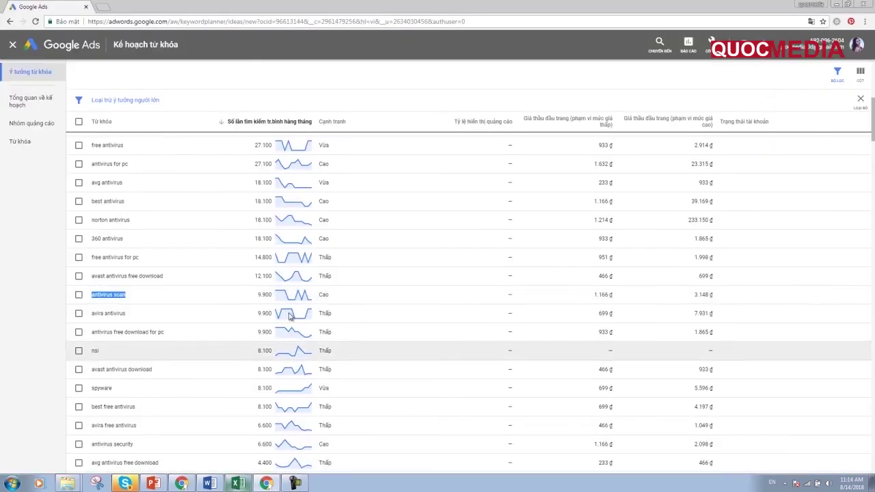
left_click(263, 294)
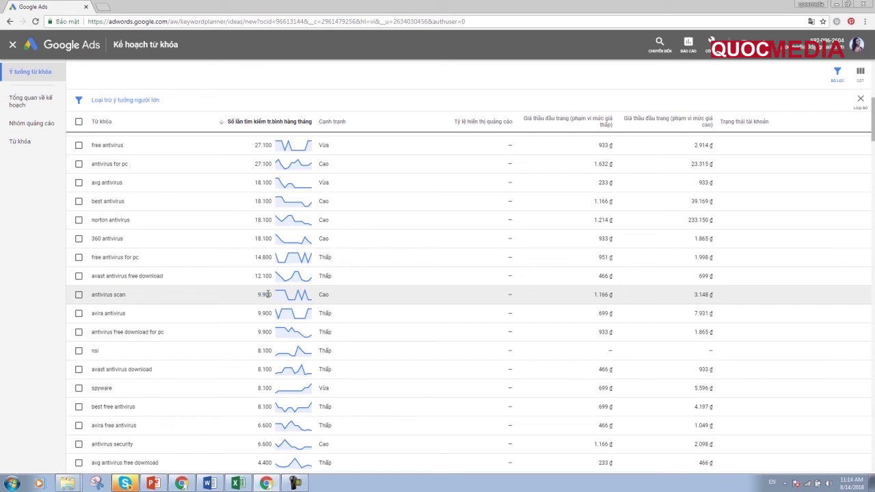
right_click(264, 295)
left_click(287, 303)
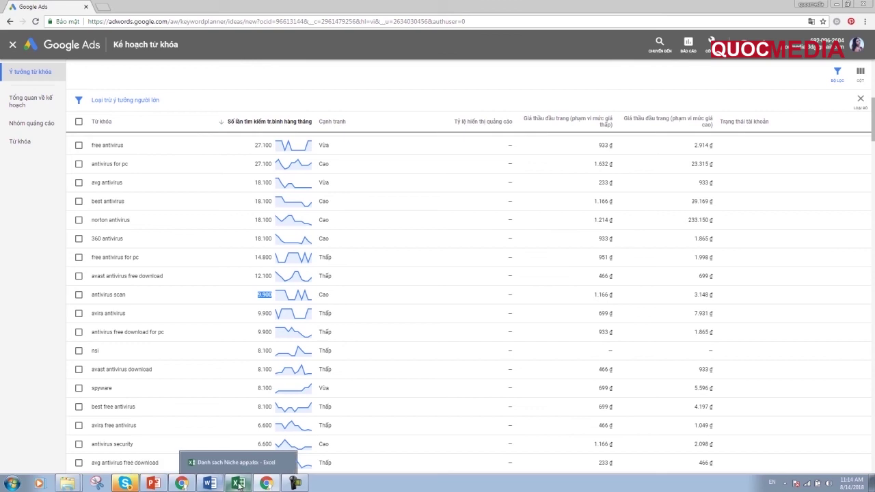
left_click(239, 484)
left_click(278, 160)
key("ctrl+v")
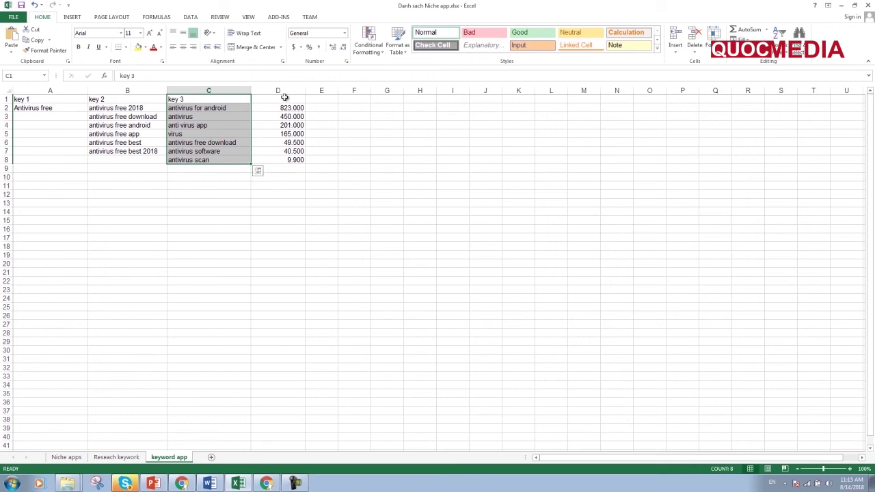
Enter 'tim kiem/thang' in D1, then select the key 2, key 3 and volume ranges
double_click(285, 99)
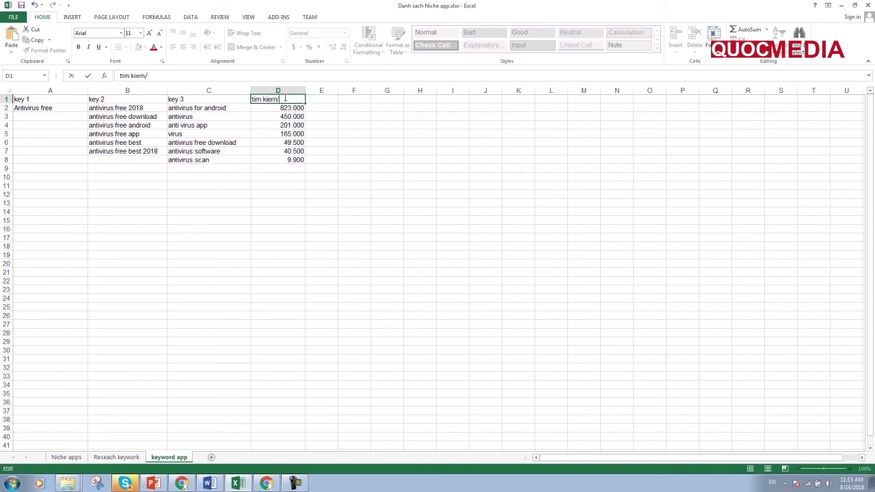
type("tim kiem/thang")
left_click(208, 255)
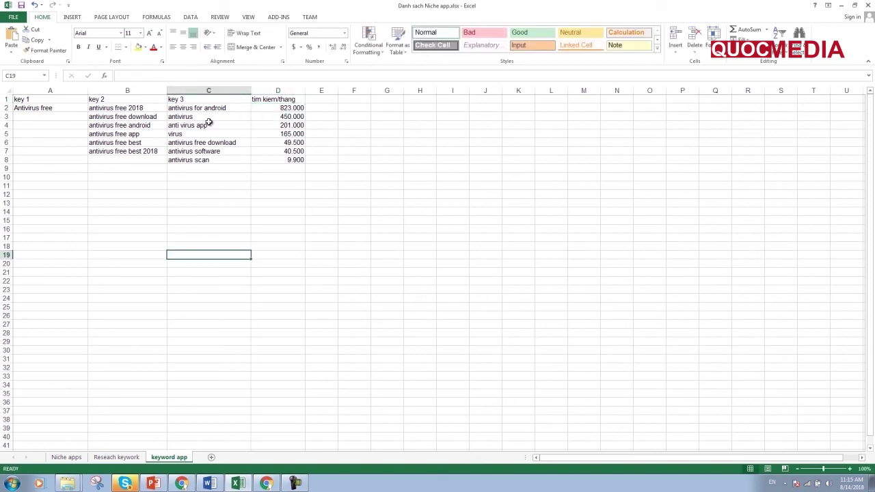
left_click(208, 123)
left_click_drag(110, 101, 113, 161)
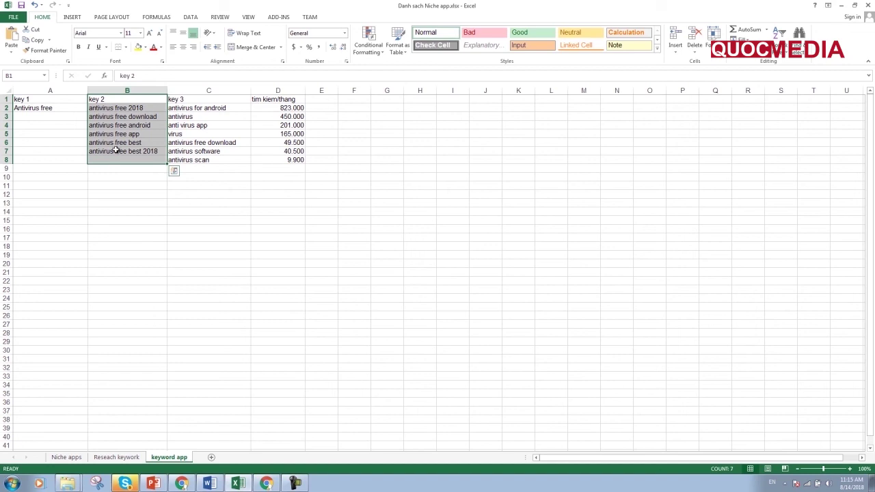
left_click(218, 177)
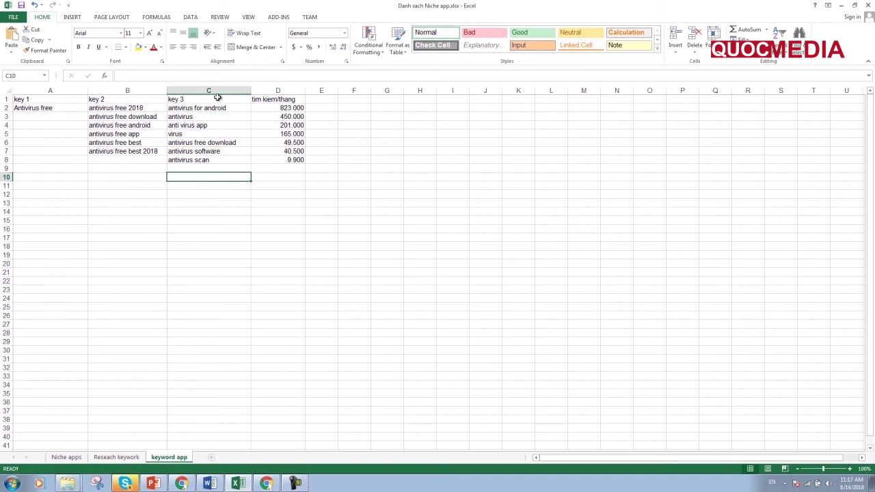
left_click_drag(212, 110, 207, 176)
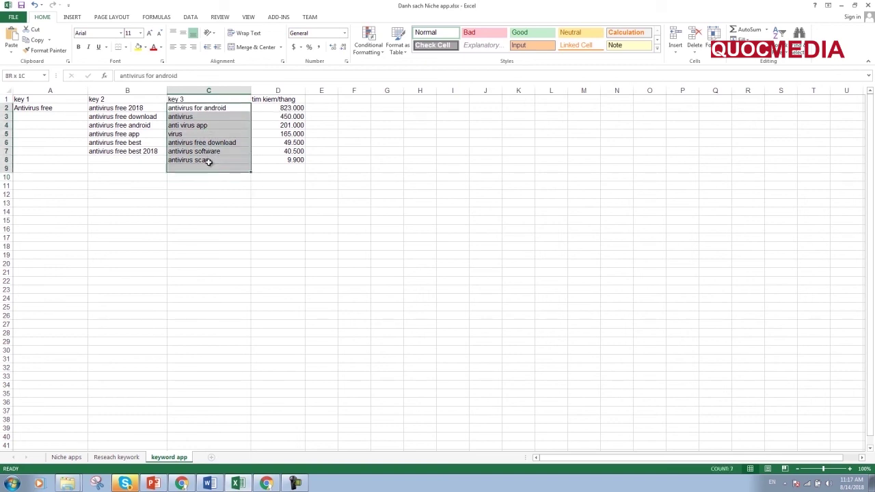
left_click_drag(206, 176, 207, 164)
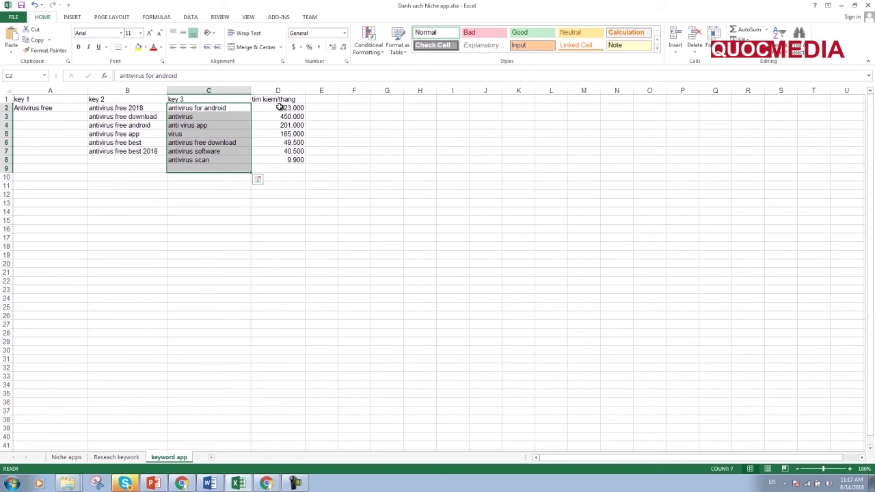
left_click_drag(283, 108, 289, 159)
left_click_drag(208, 111, 208, 168)
Switch to the PowerPoint slide with the eight-step ASO keyword outline
left_click(153, 483)
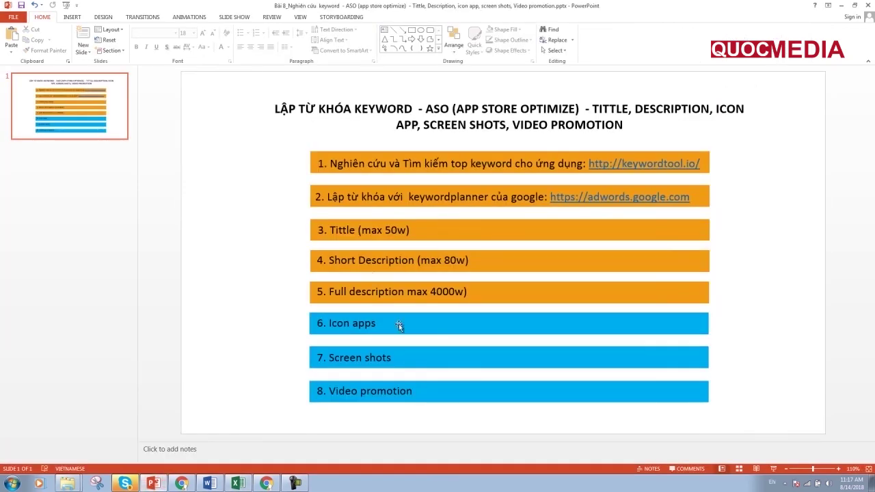